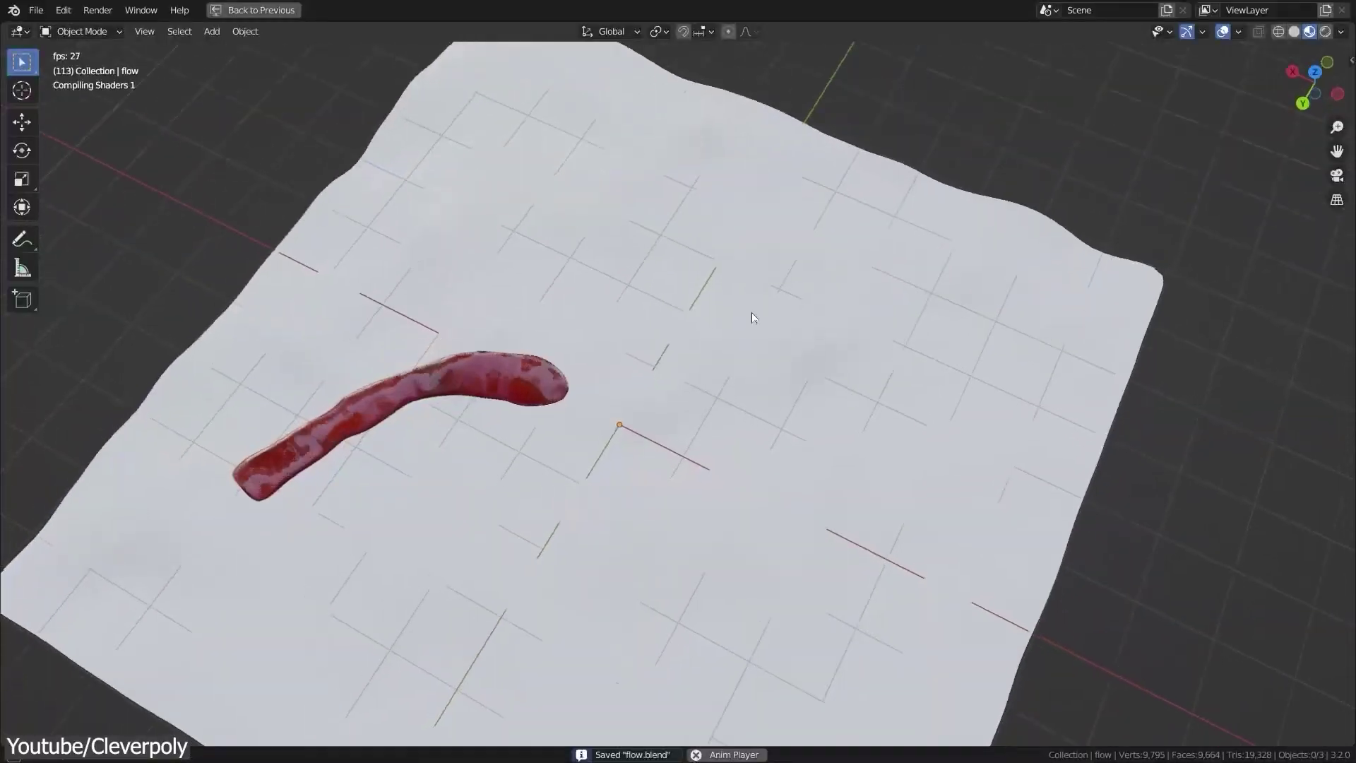
Orbit lower and zoom in on the red blood stream winding across the white terrain.
middle_drag(752, 312, 807, 396)
scroll(744, 235, up, 4)
Maximize the 3D view, orbit low around the animating terrain, and save flow.blend.
key(ctrl+space)
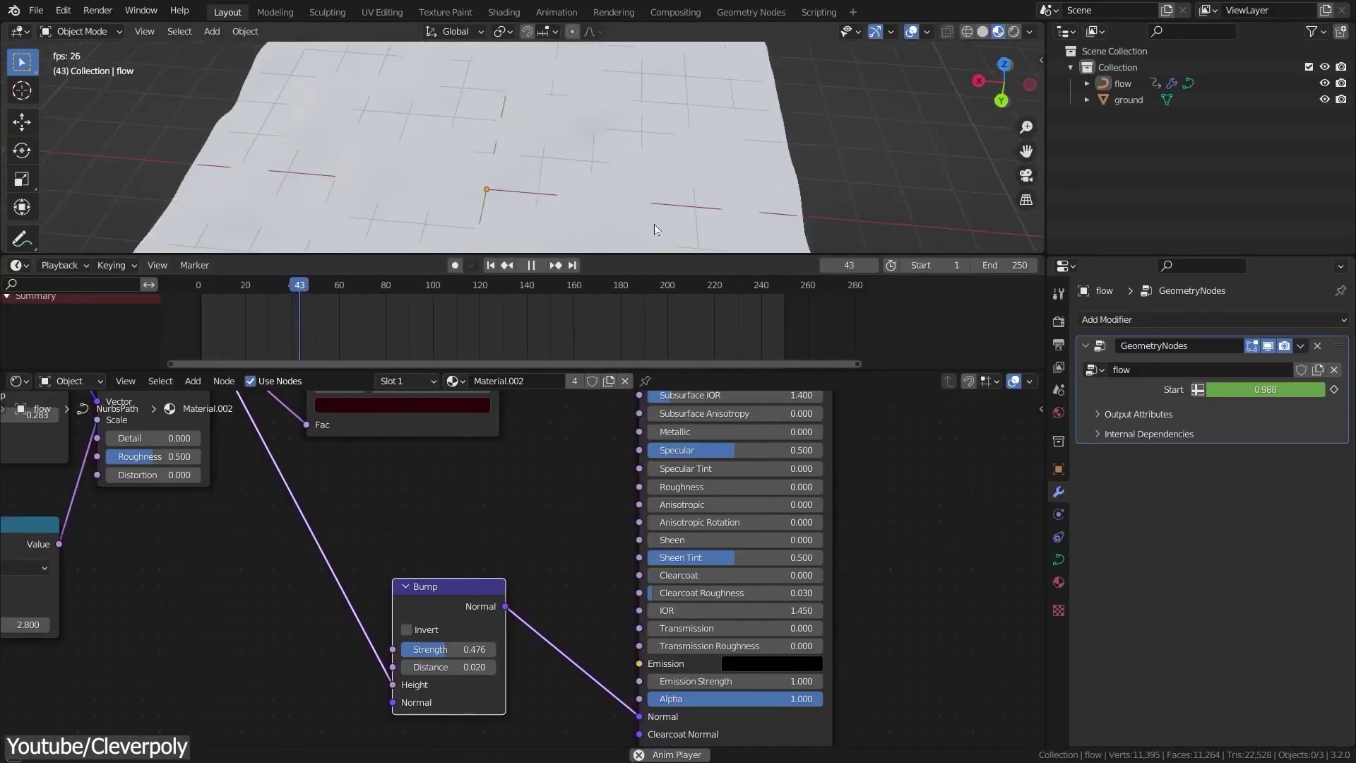
key(ctrl+space)
mouse_move(654, 224)
middle_down()
mouse_move(624, 170)
mouse_move(664, 287)
mouse_move(721, 240)
mouse_move(756, 242)
middle_up()
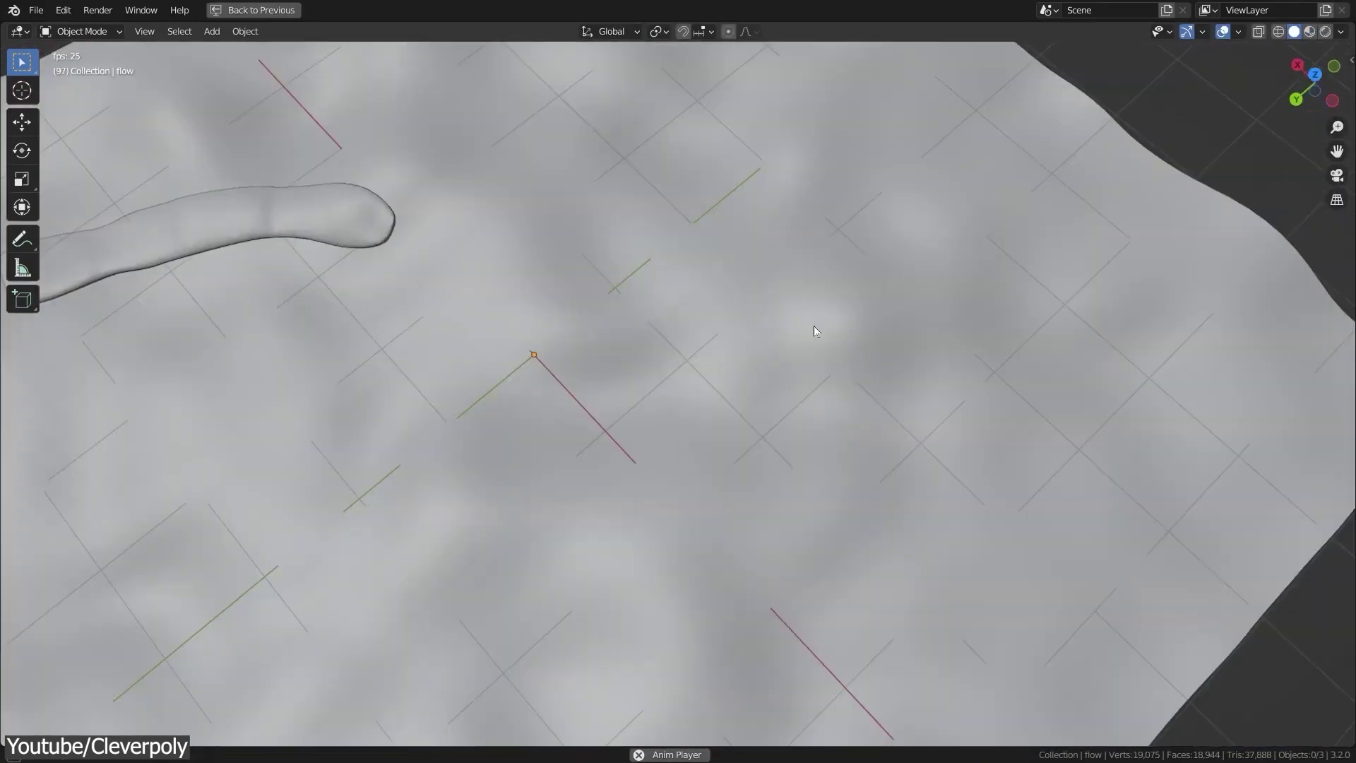
middle_drag(816, 330, 768, 271)
scroll(767, 267, down, 3)
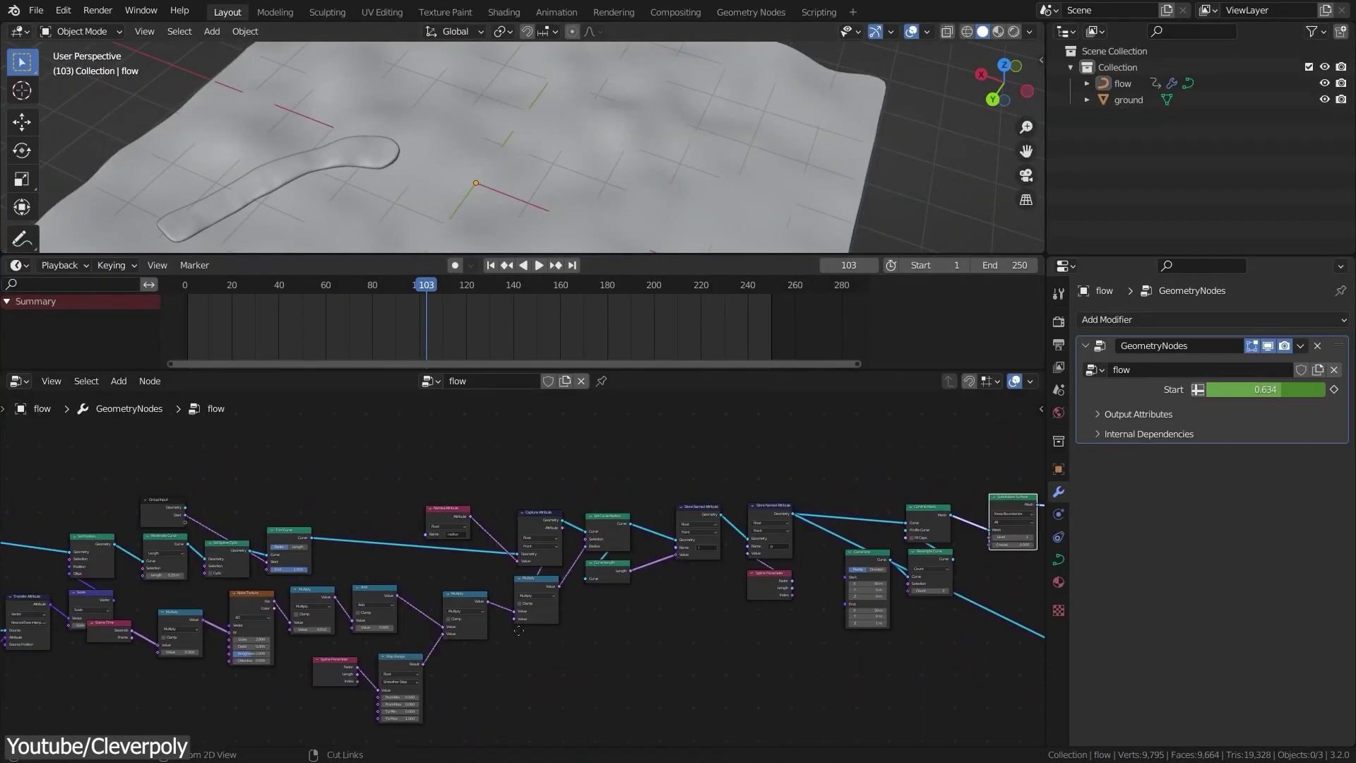
key(ctrl+s)
scroll(519, 631, up, 8)
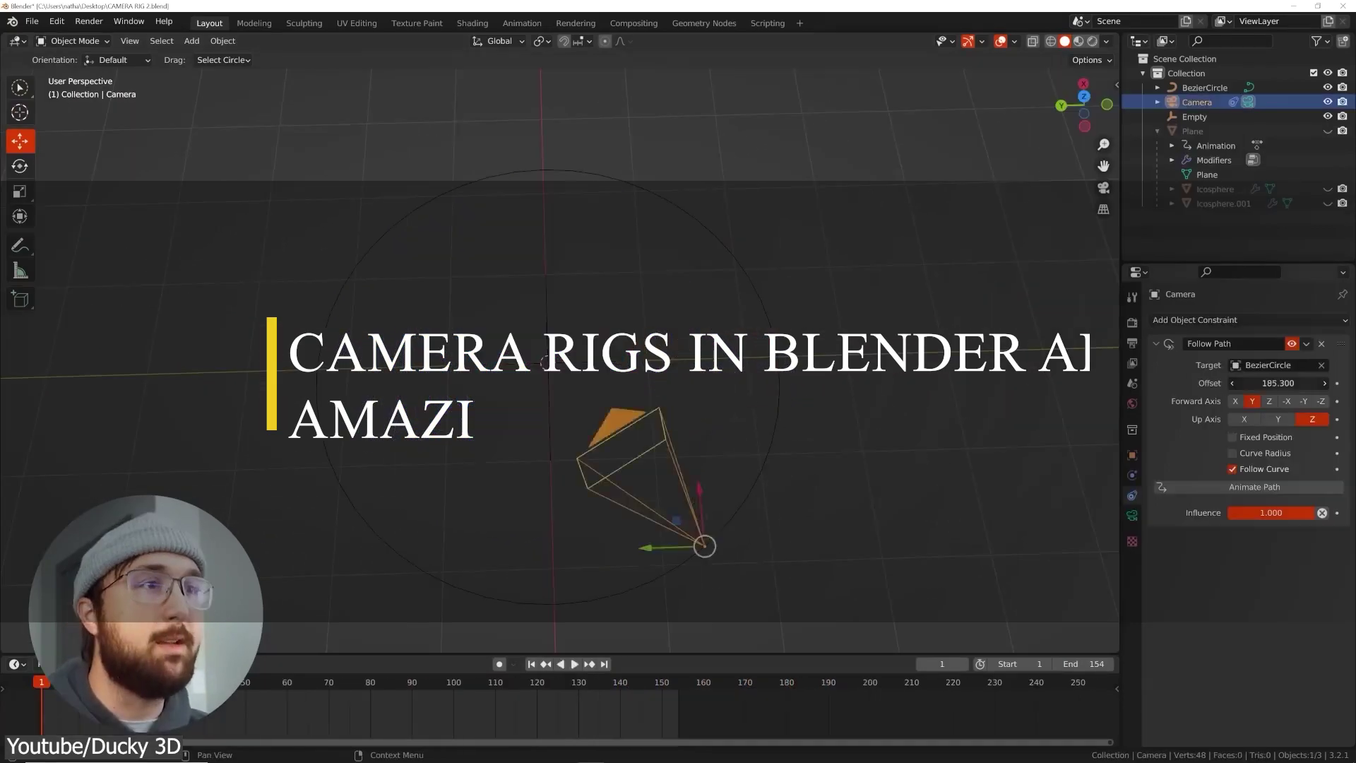
Set the camera's Follow Path offset to 249 and add a Track To constraint aimed at Empty.
drag(1296, 383, 1258, 383)
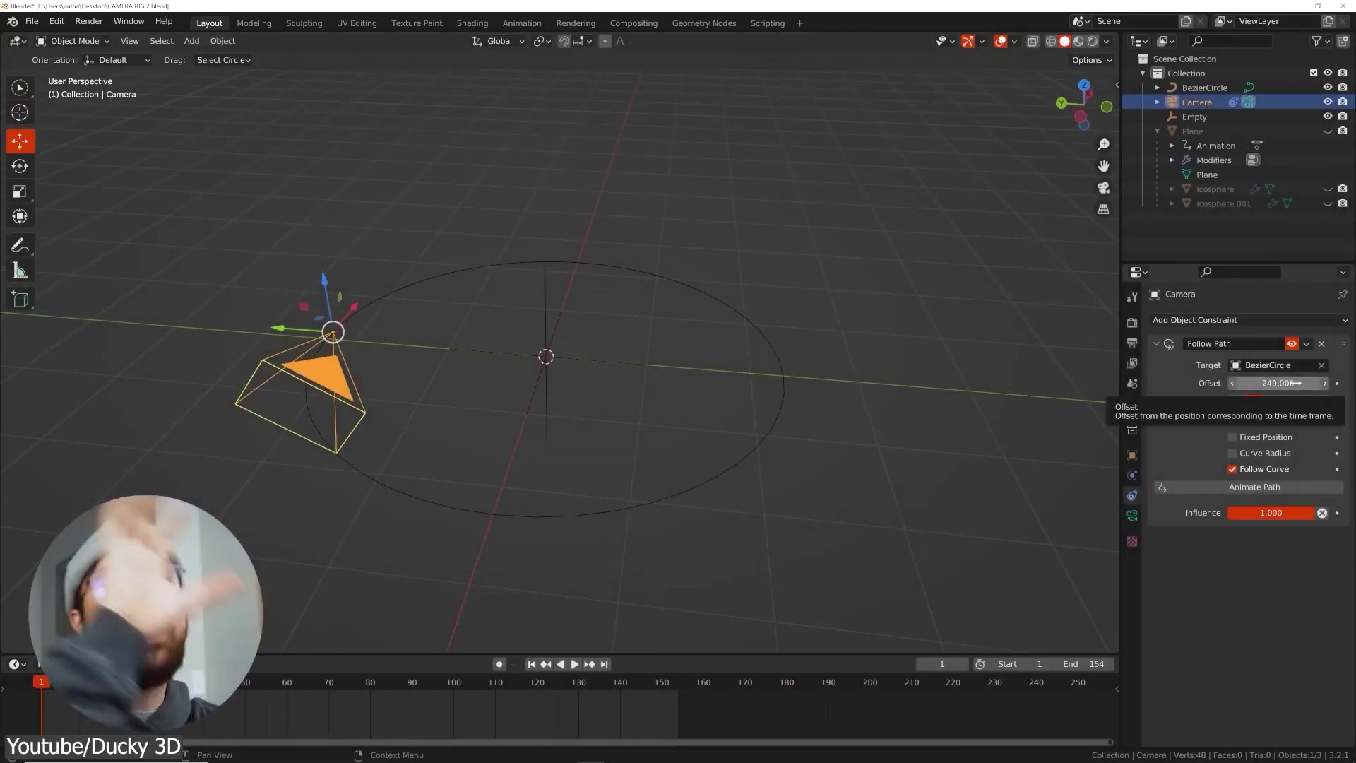
click(1194, 320)
click(1203, 424)
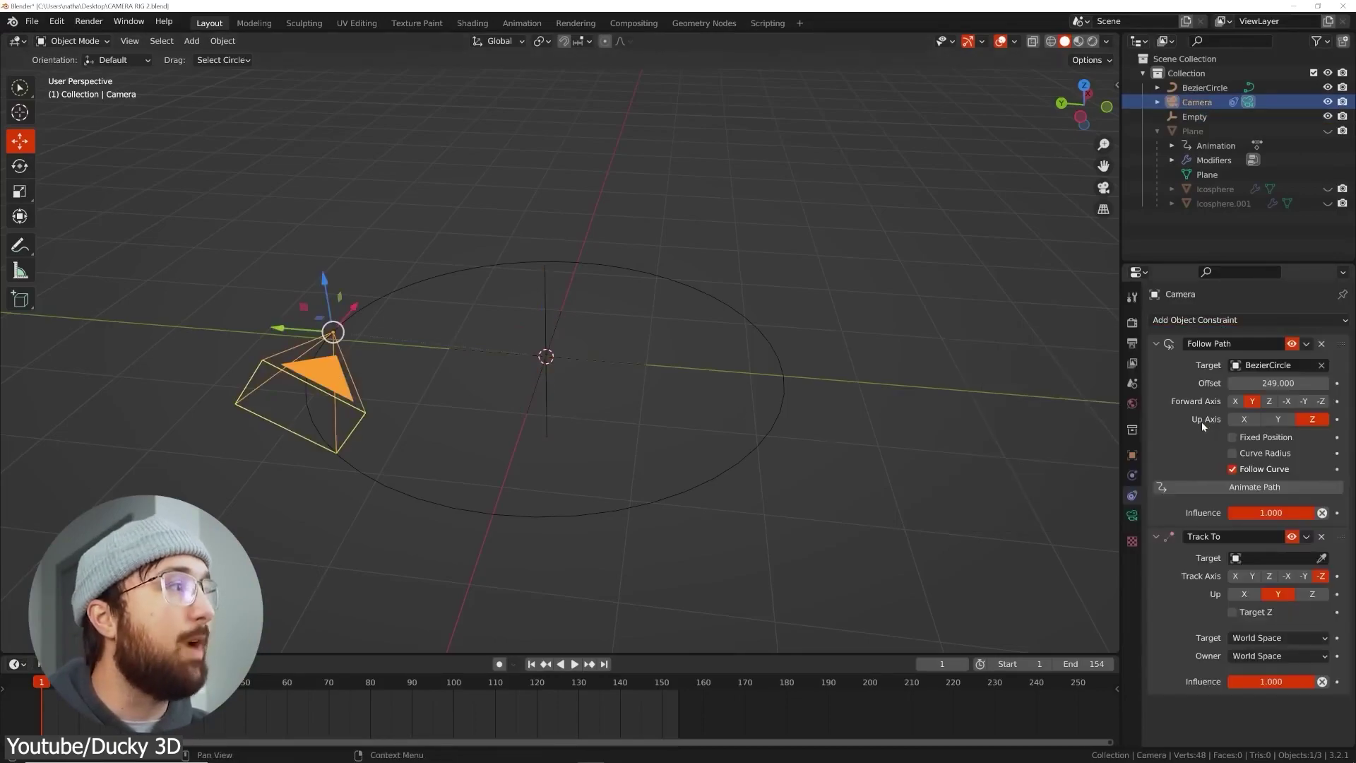
click(1275, 558)
Move the Bezier circle up and to the right, then look through the camera.
middle_drag(599, 344, 726, 467)
click(726, 467)
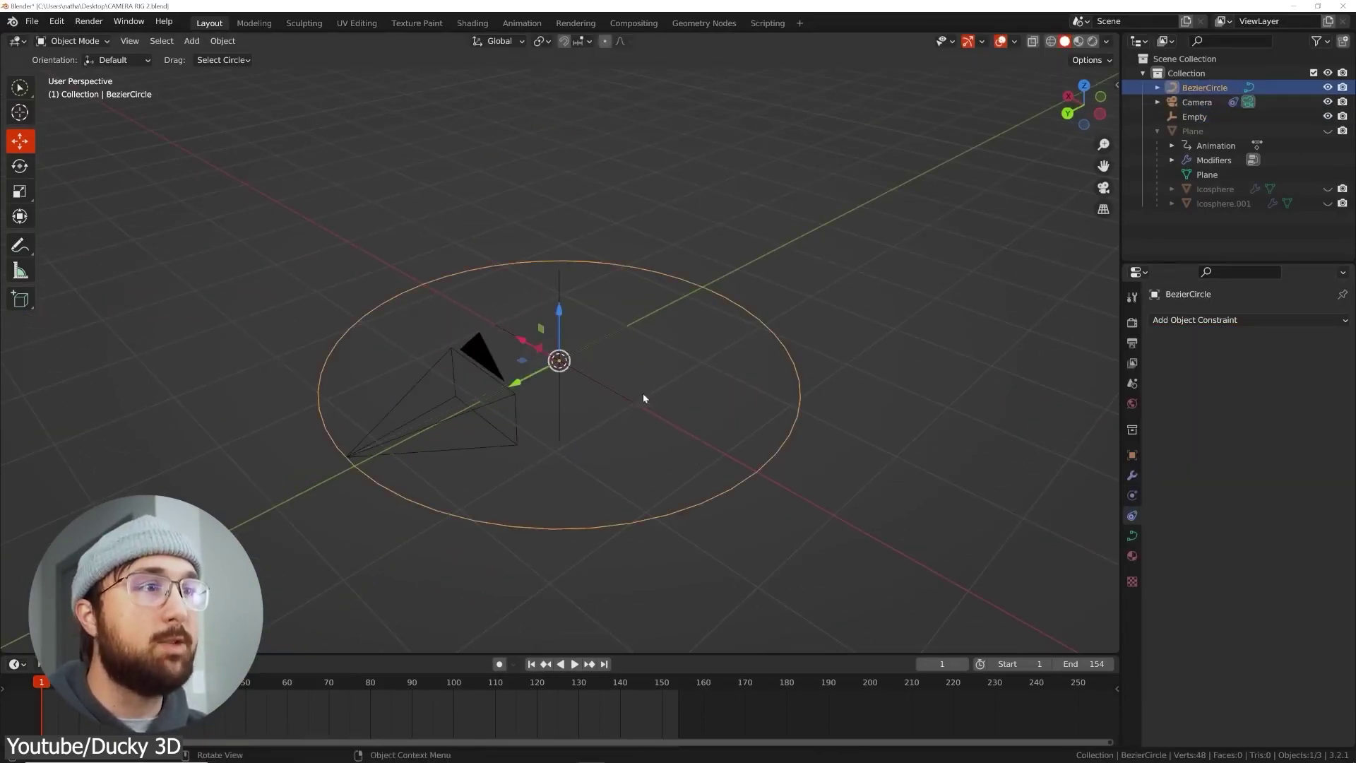
click(457, 424)
drag(640, 502, 792, 229)
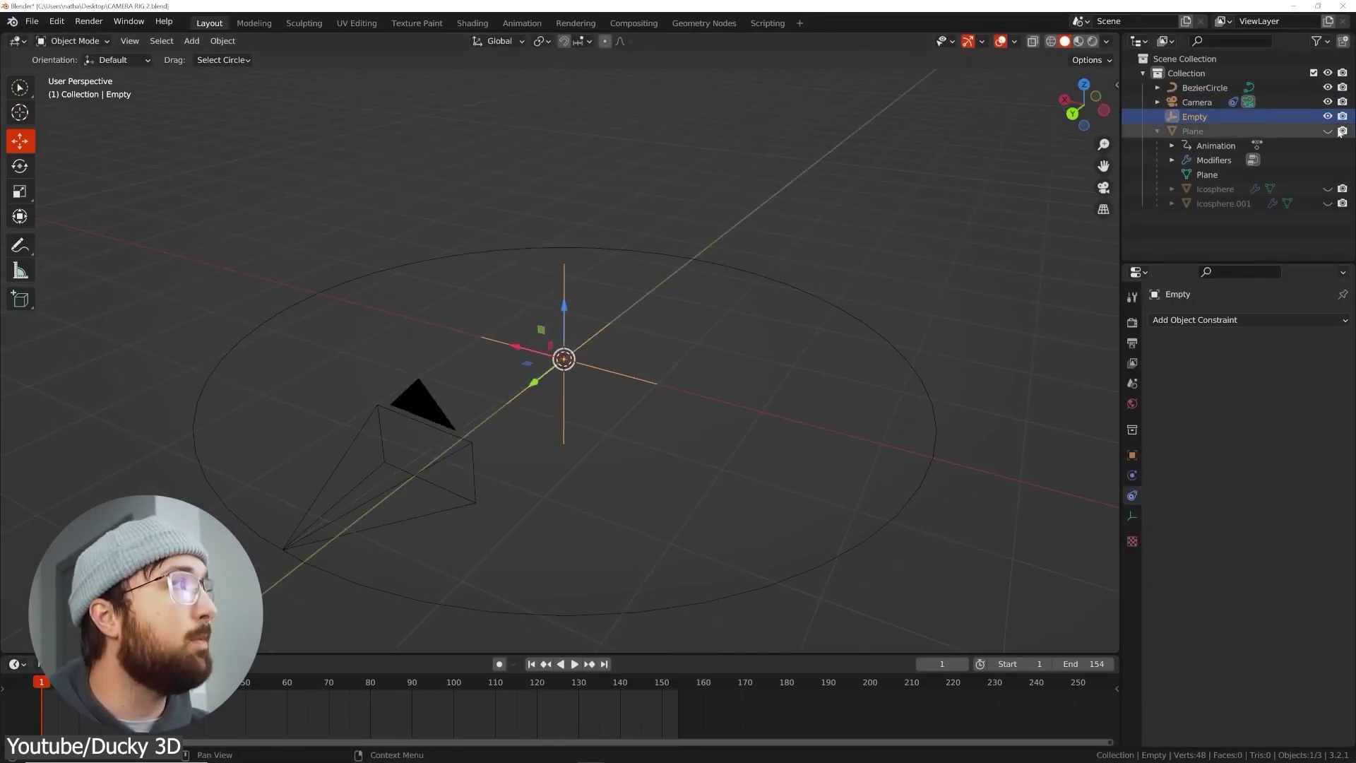
click(443, 442)
key(KP_0)
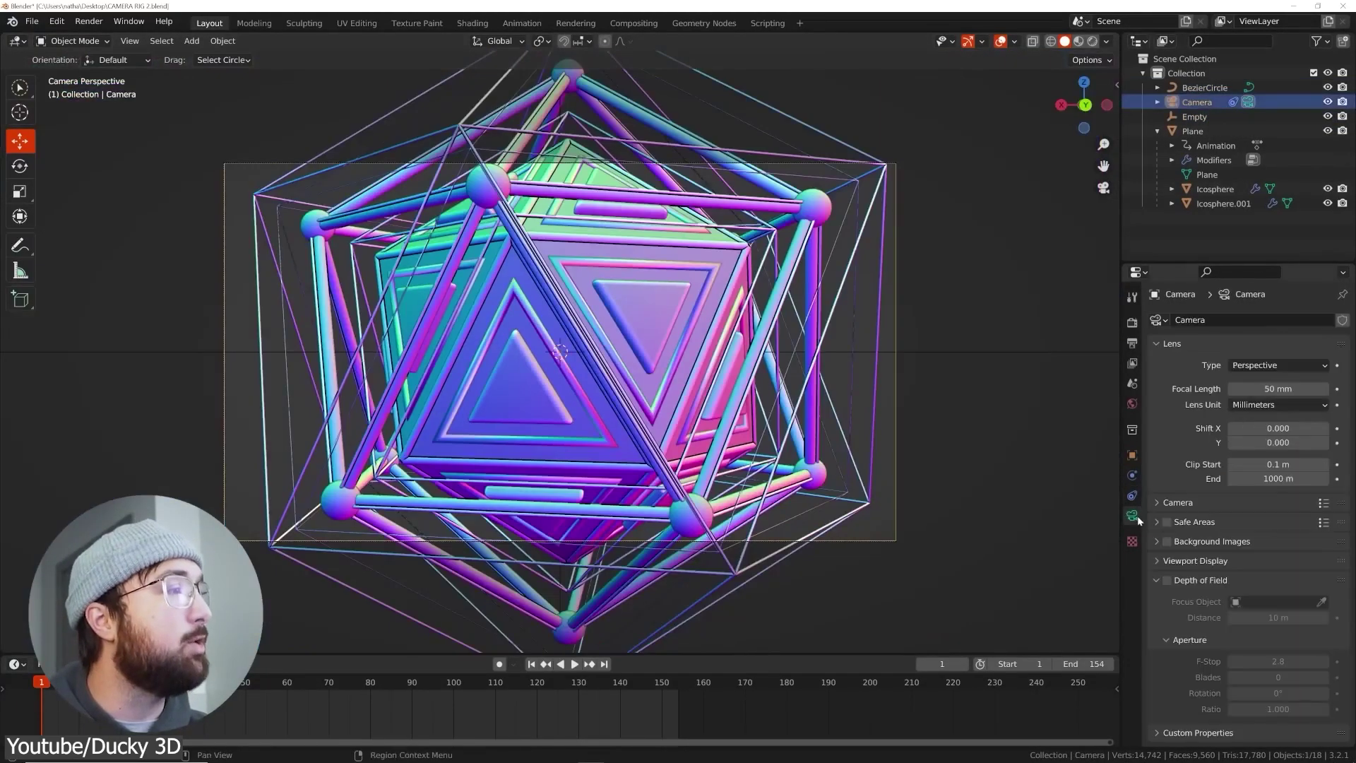
Animate the Bezier circle's height up to 3.61 m at frame 154, then return to frame 1.
click(1206, 88)
click(1132, 455)
middle_drag(767, 681, 992, 682)
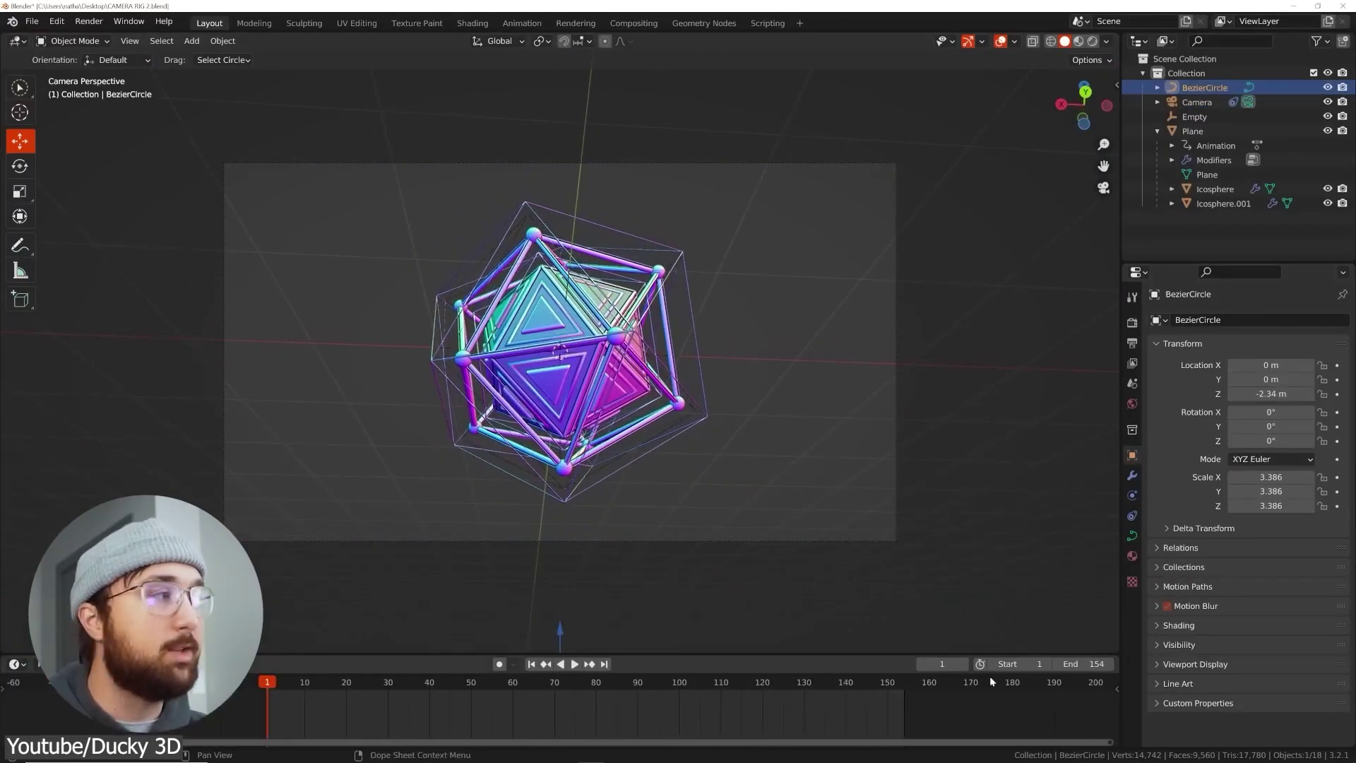
click(604, 664)
drag(1271, 394, 1314, 394)
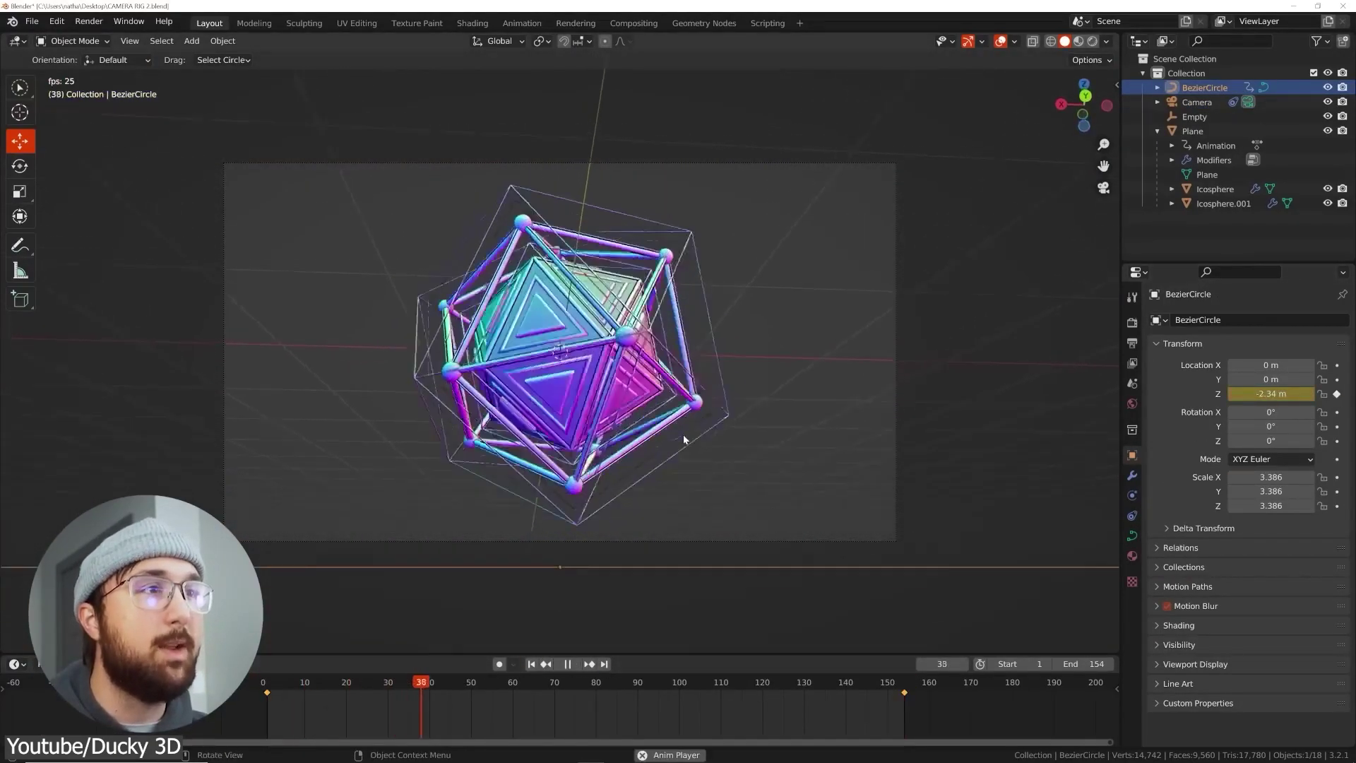
click(532, 664)
Play the camera animation and clear the Plane's rotation keyframes.
click(896, 508)
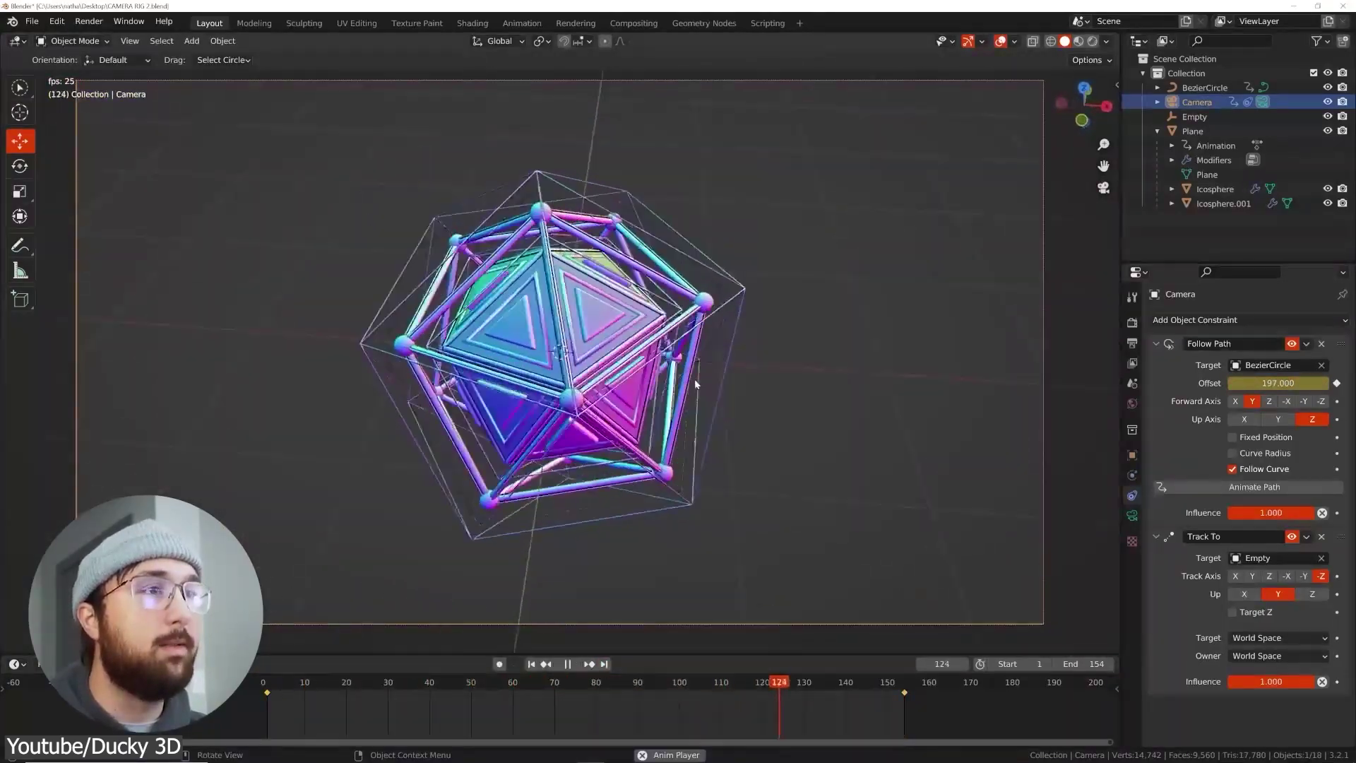
click(694, 379)
click(1132, 455)
right_click(1272, 427)
click(1223, 509)
click(815, 447)
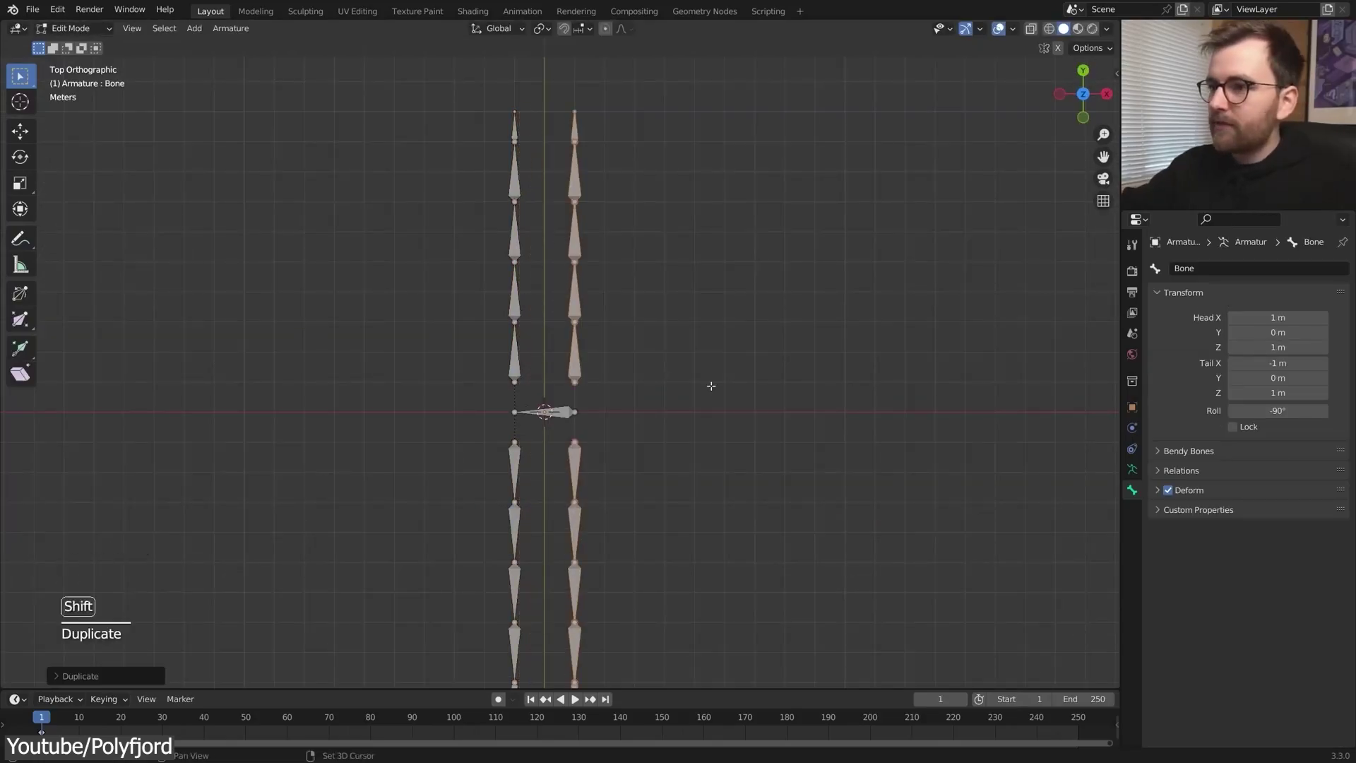
Repeat the duplication with Shift+R to add another bone, then orbit around the spider rig.
key(shift+r)
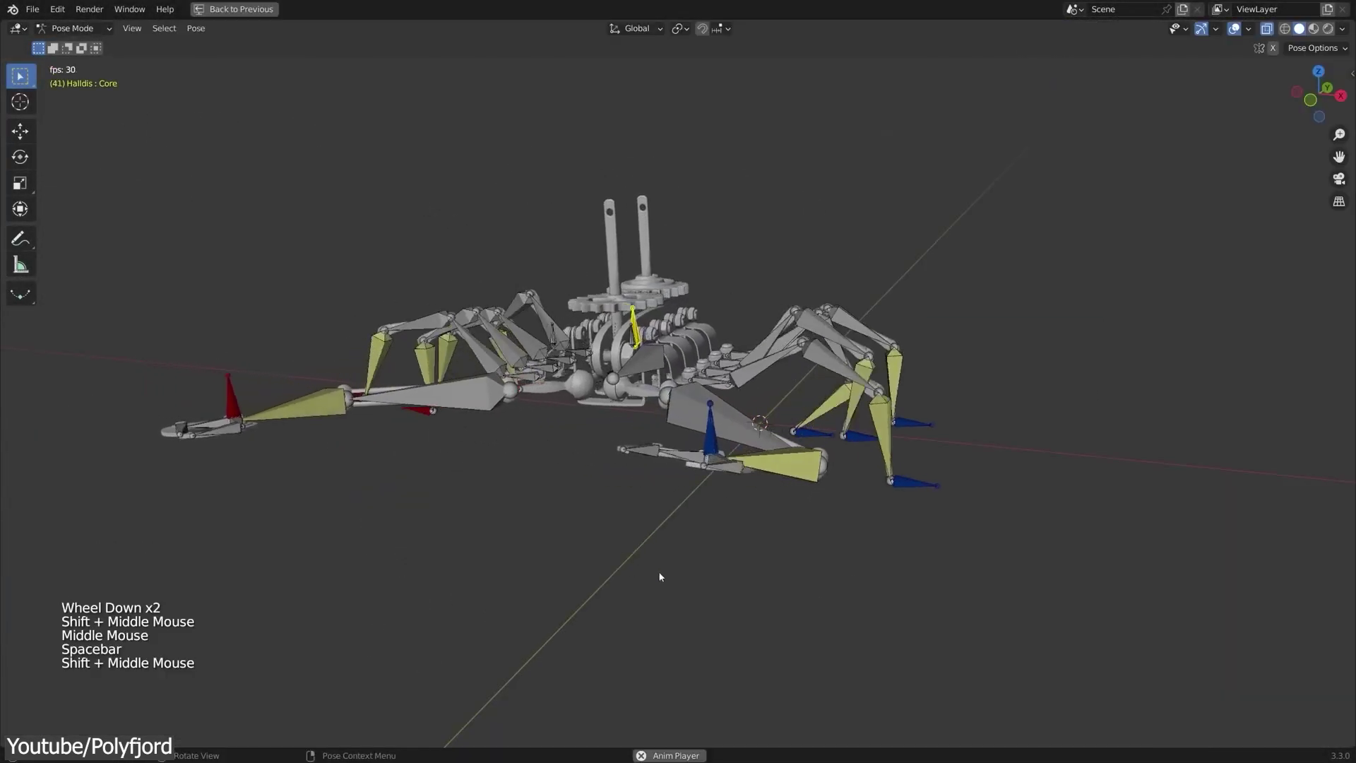
middle_drag(660, 573, 780, 577)
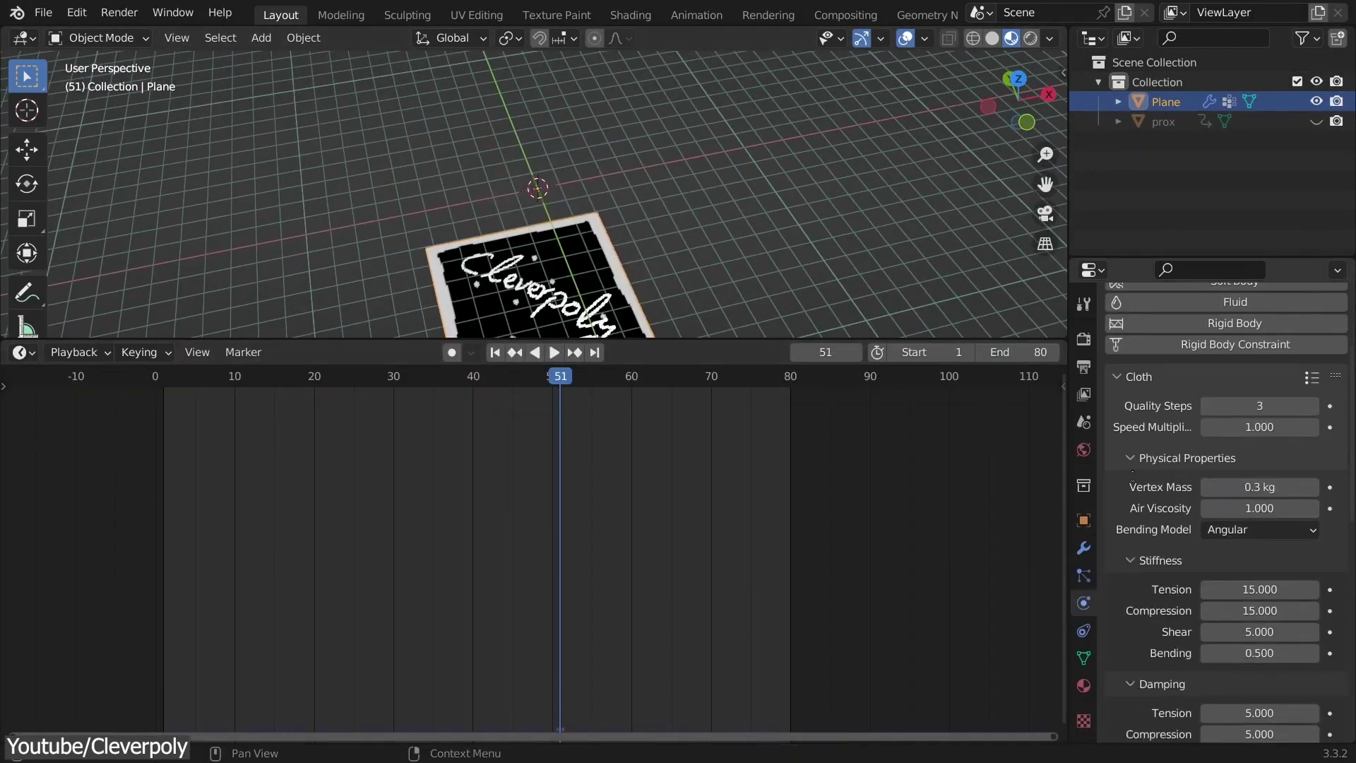
Scroll through the Cloth physics settings to check the pin group on the Cleverpoly plane.
scroll(1194, 548, down, 20)
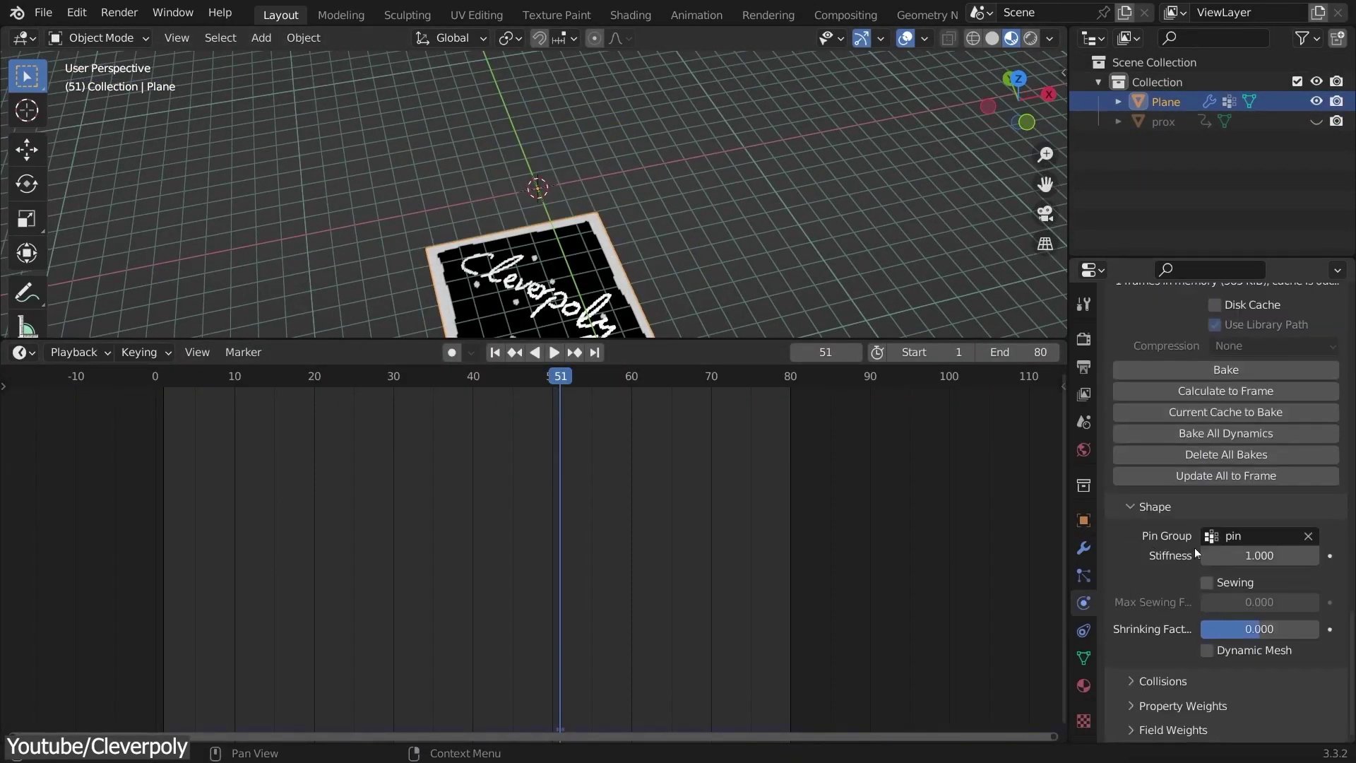
scroll(1193, 495, up, 5)
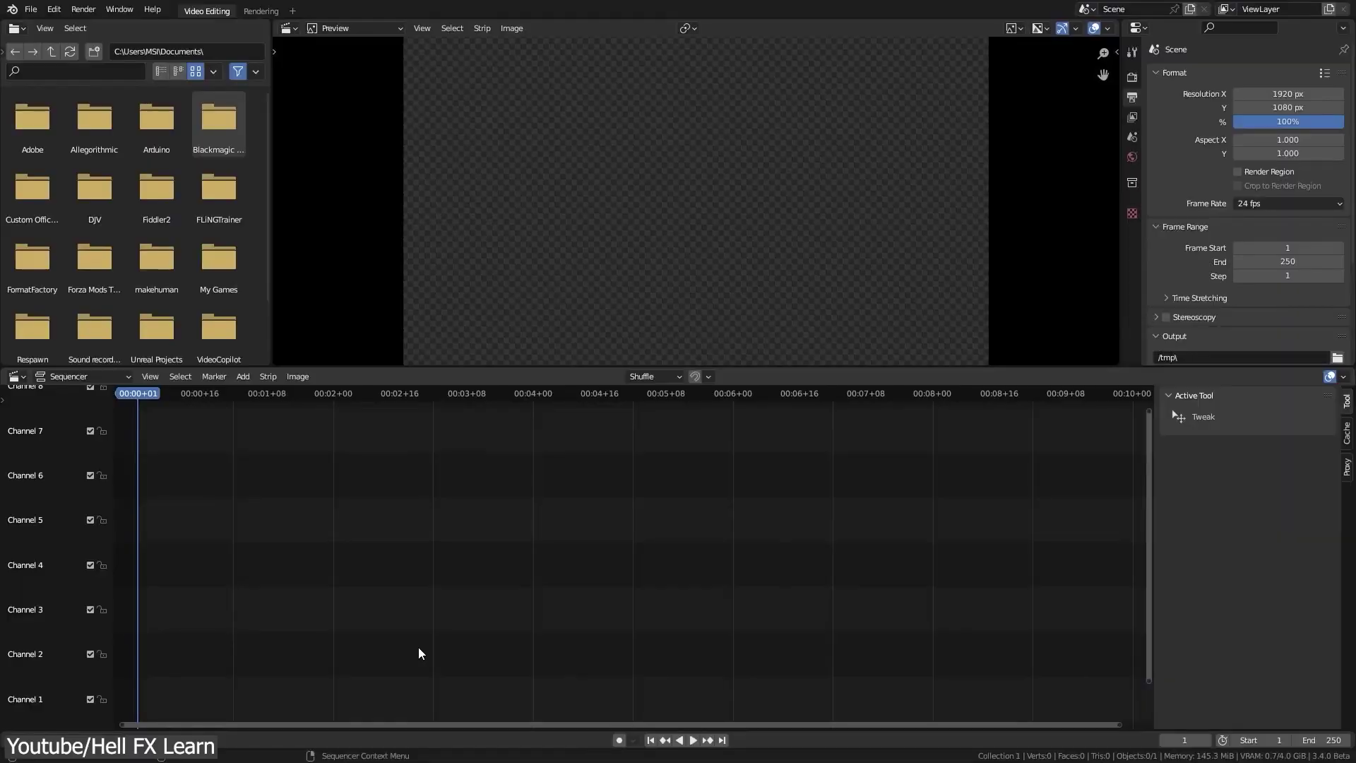
Add the phone footage to the Sequencer as a movie strip.
key(shift+a)
click(353, 623)
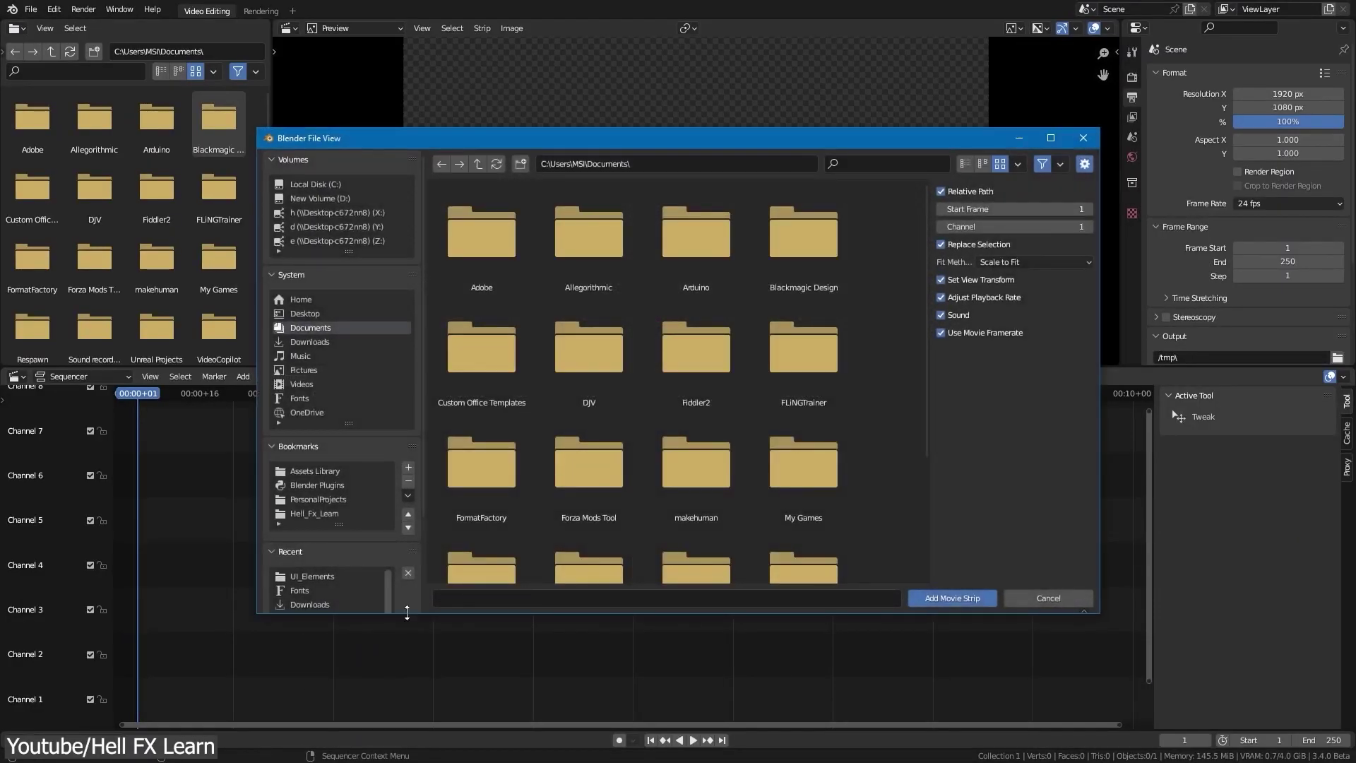
click(976, 597)
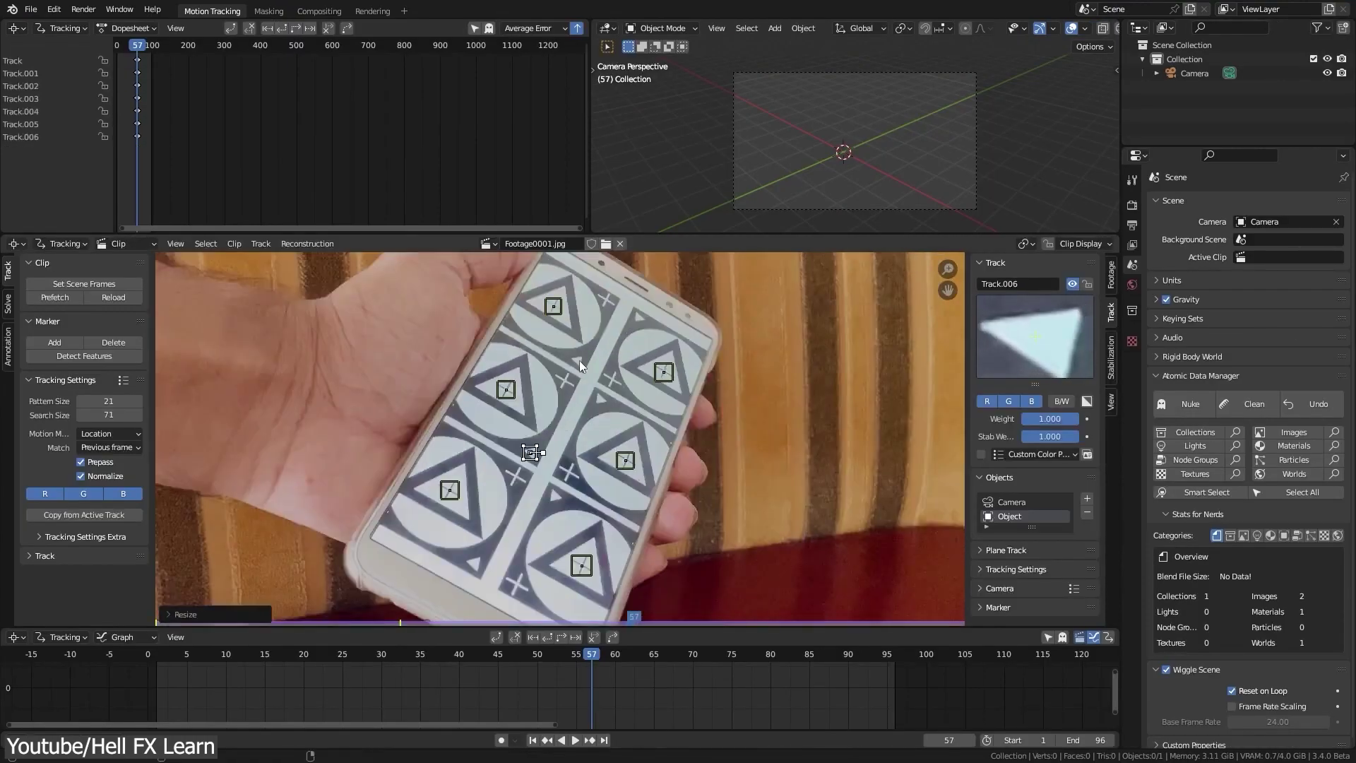
Track the markers forward through frame 96 and add an Object Solver constraint to Tracks.
click(45, 555)
click(121, 544)
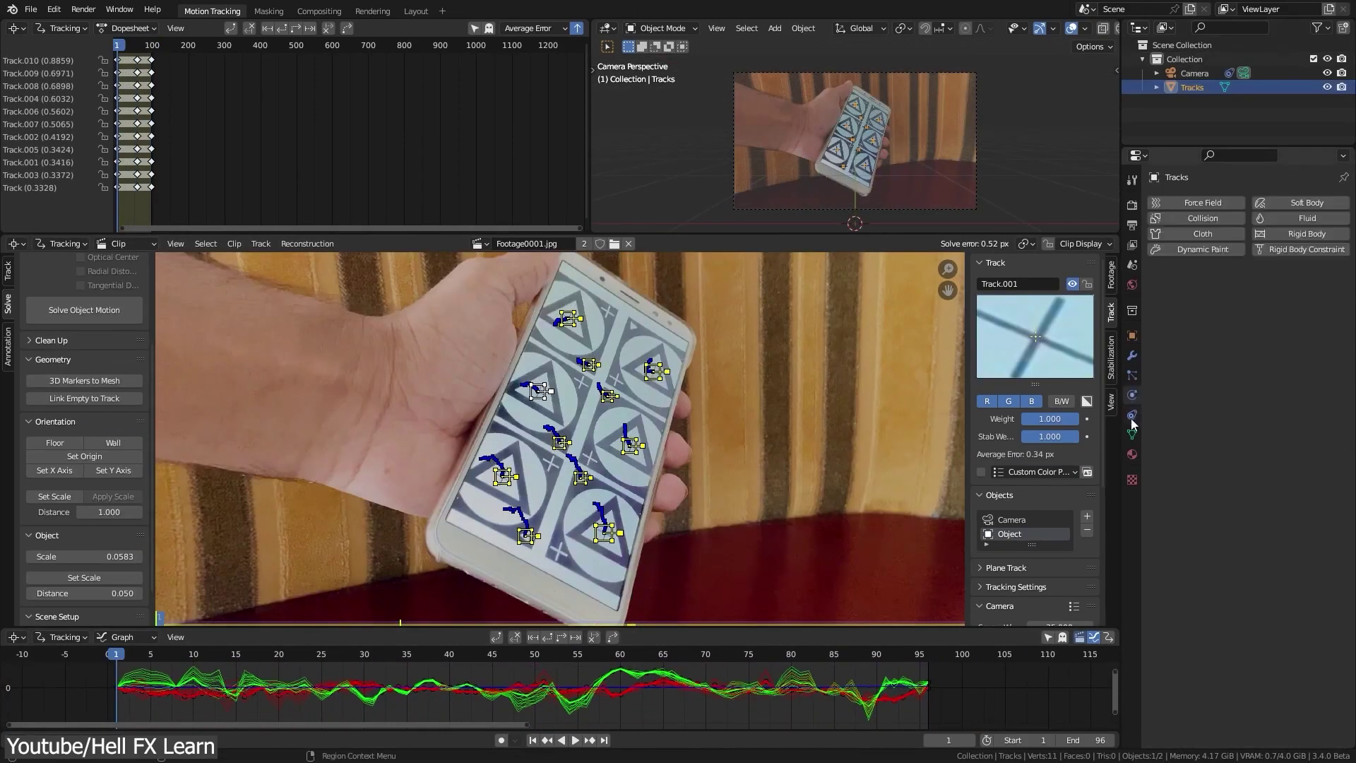
click(1037, 274)
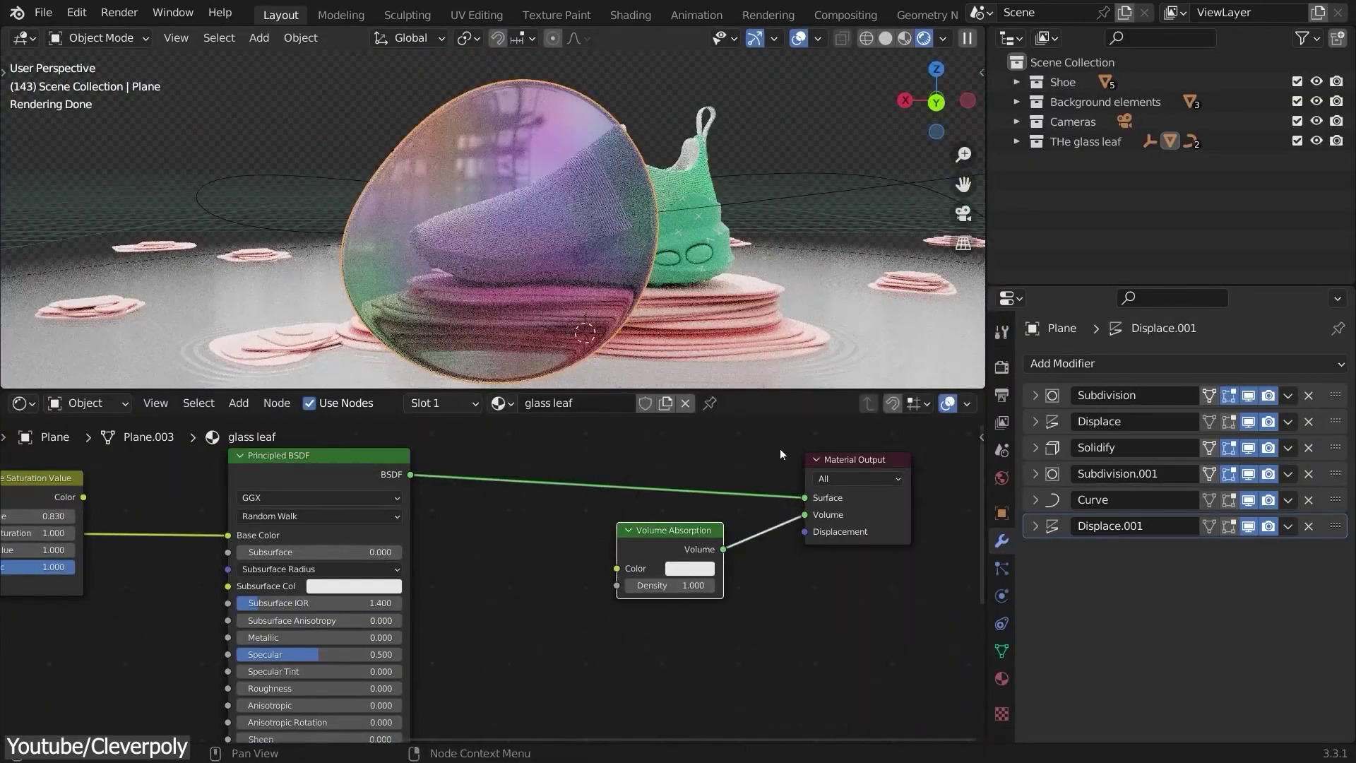
Change the Volume Absorption colour from white to orange.
click(712, 450)
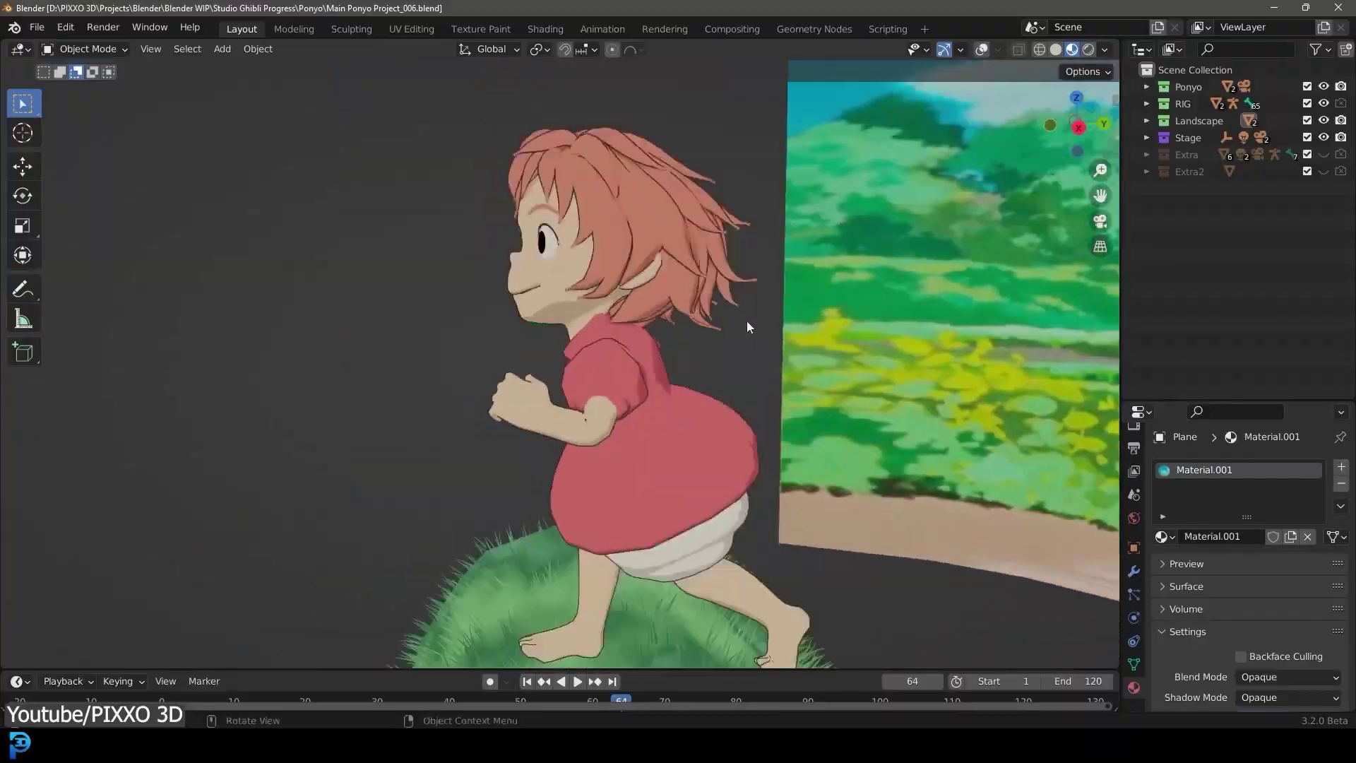
Switch to Material Preview shading and orbit and zoom in close on Ponyo's textured model.
middle_drag(747, 320, 562, 190)
key(z)
click(635, 498)
mouse_move(636, 498)
middle_down()
mouse_move(535, 339)
mouse_move(528, 206)
mouse_move(544, 342)
middle_up()
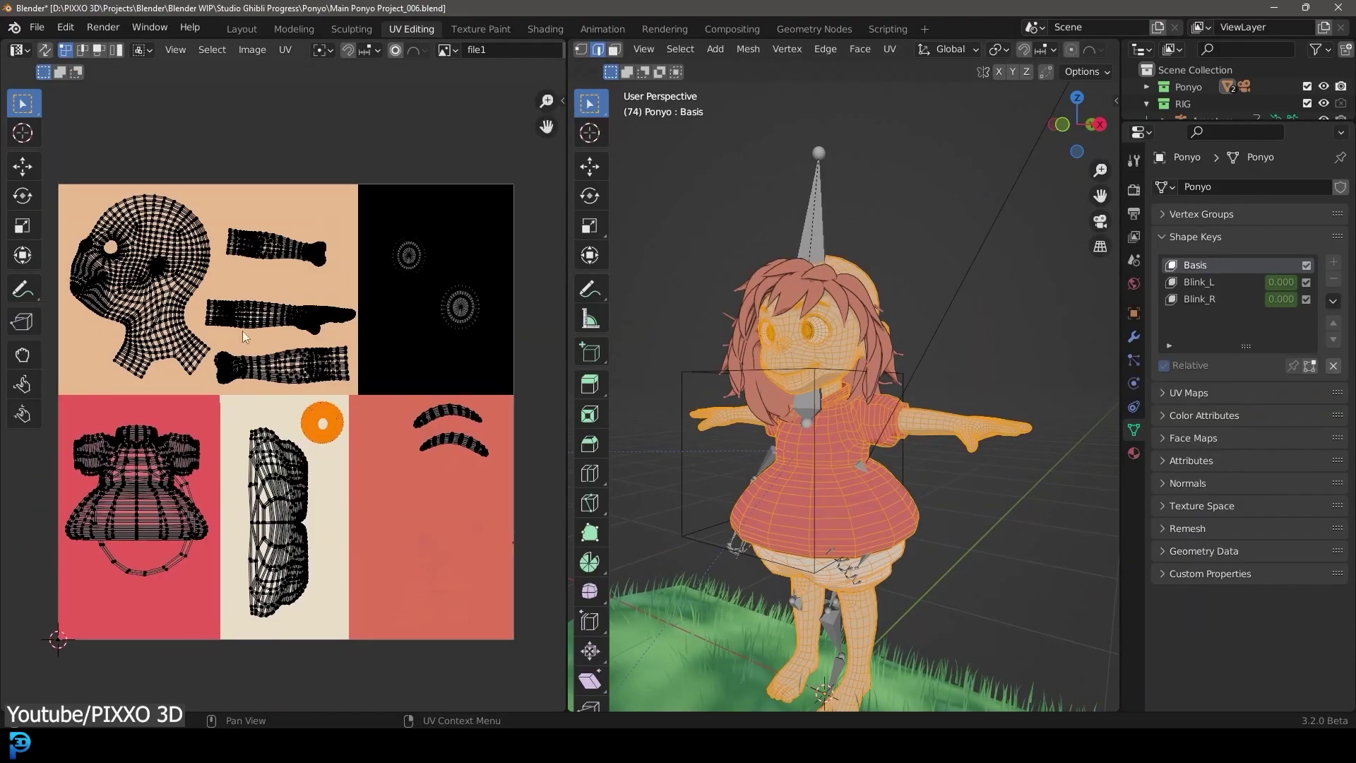
scroll(75, 158, up, 2)
scroll(76, 159, down, 4)
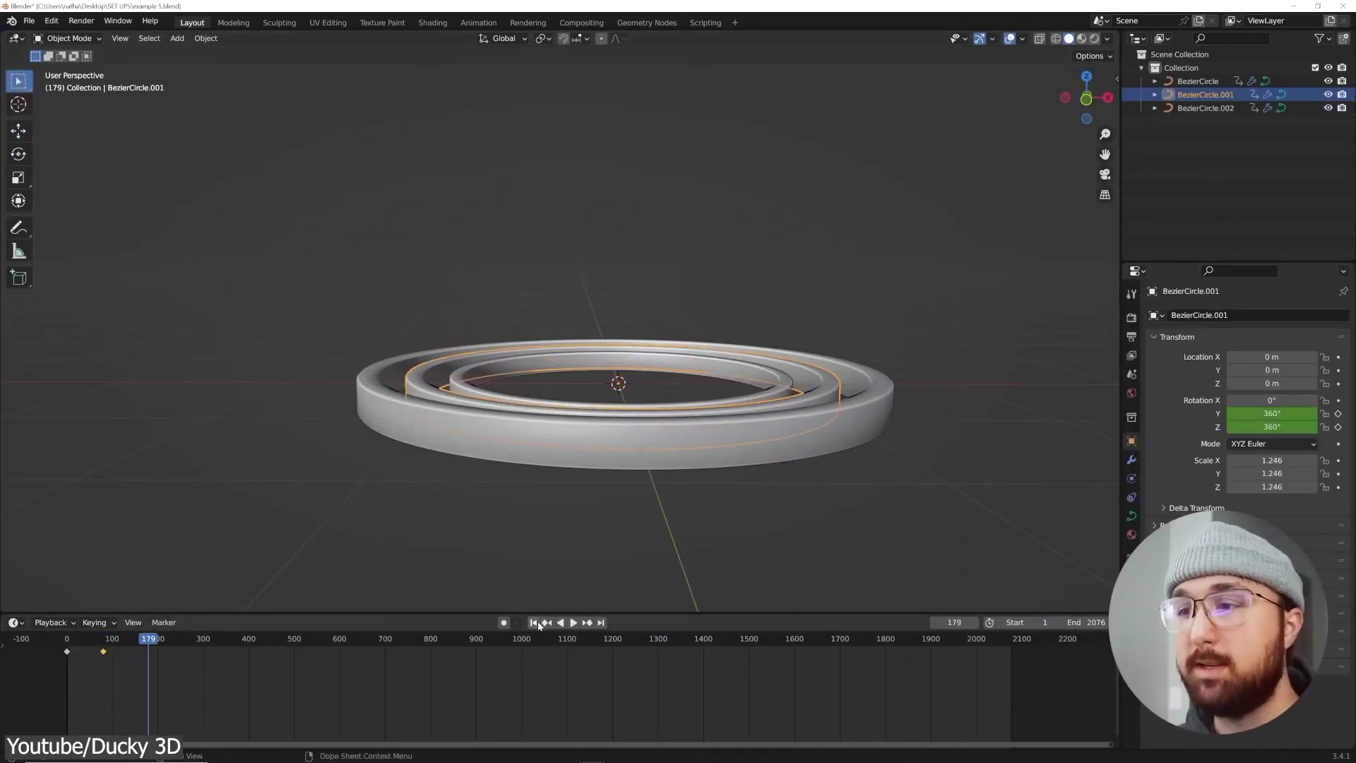
Go back to frame 1 and open the Animation workspace with its Graph Editor and Dope Sheet.
click(534, 623)
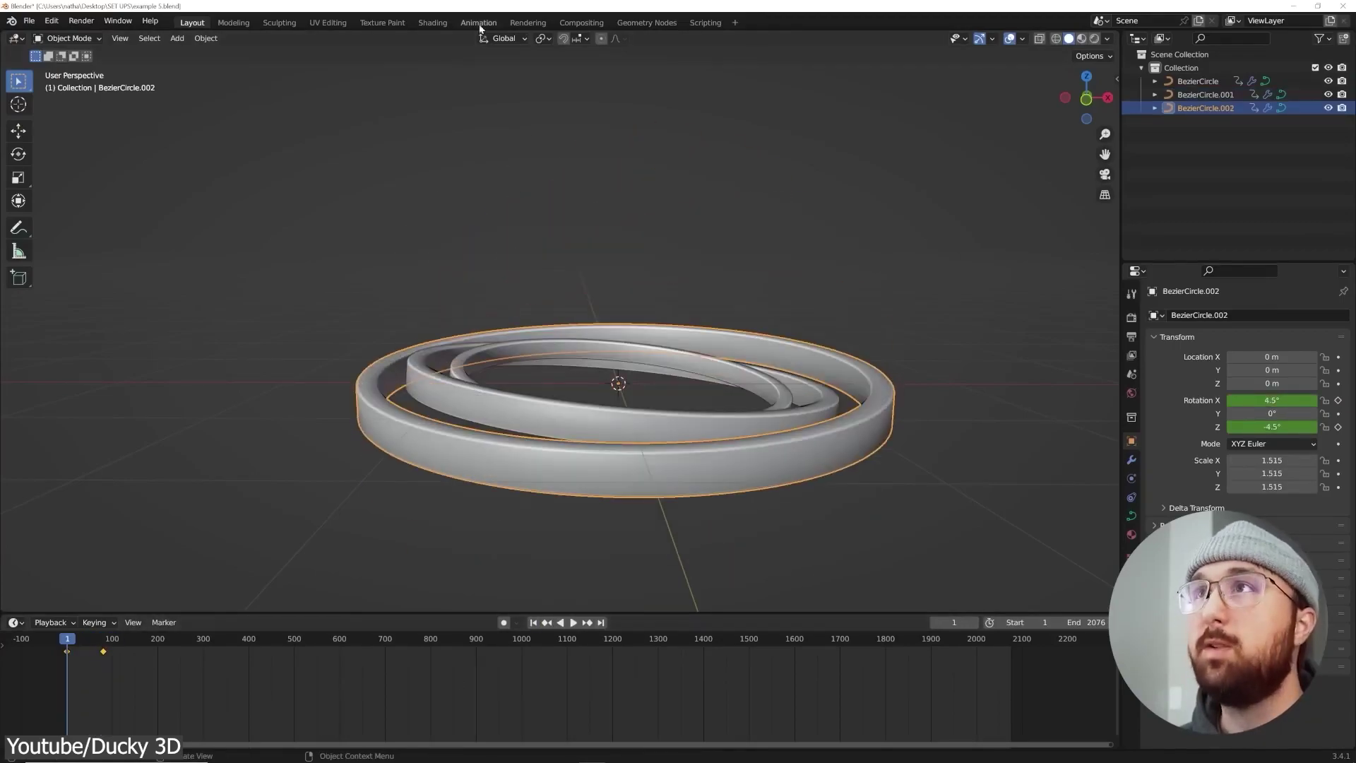
click(478, 22)
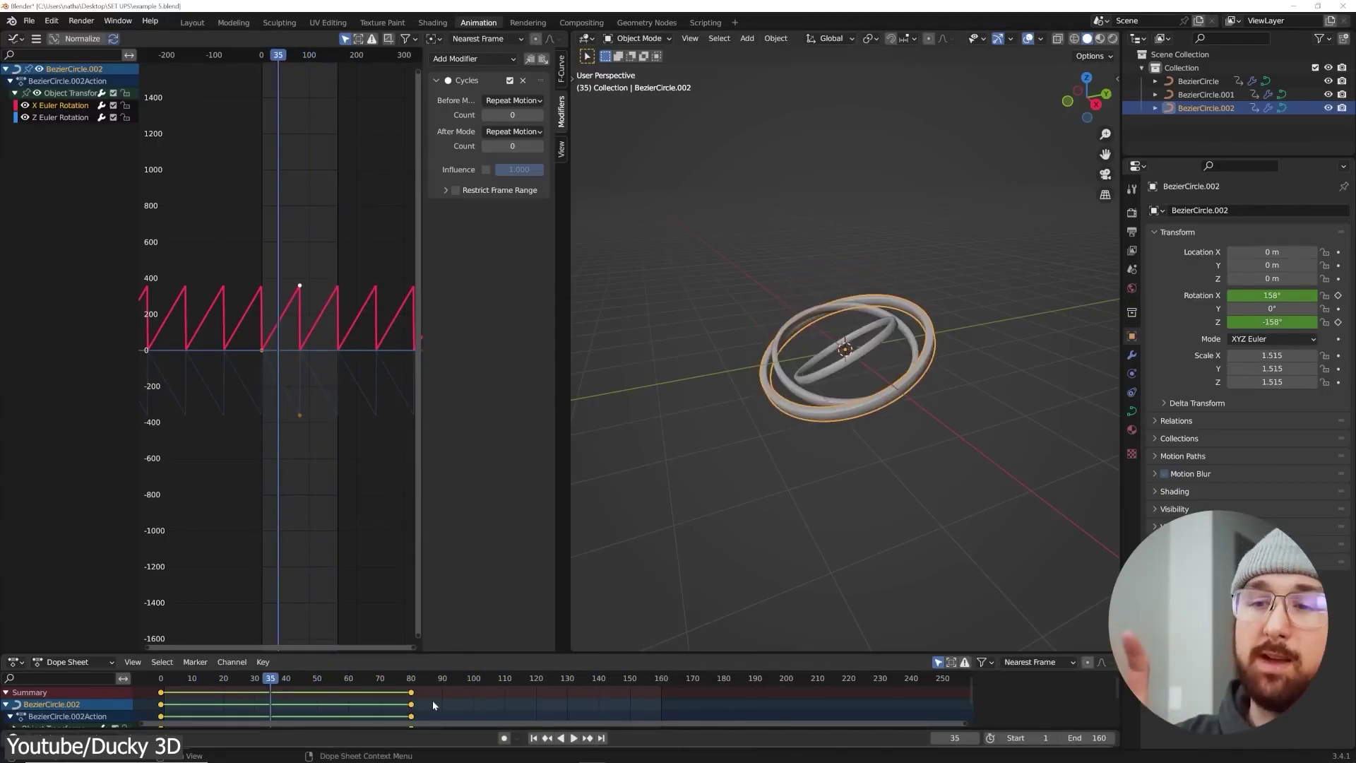
Play the ring animation and place the Water asset plane into the scene.
key(space)
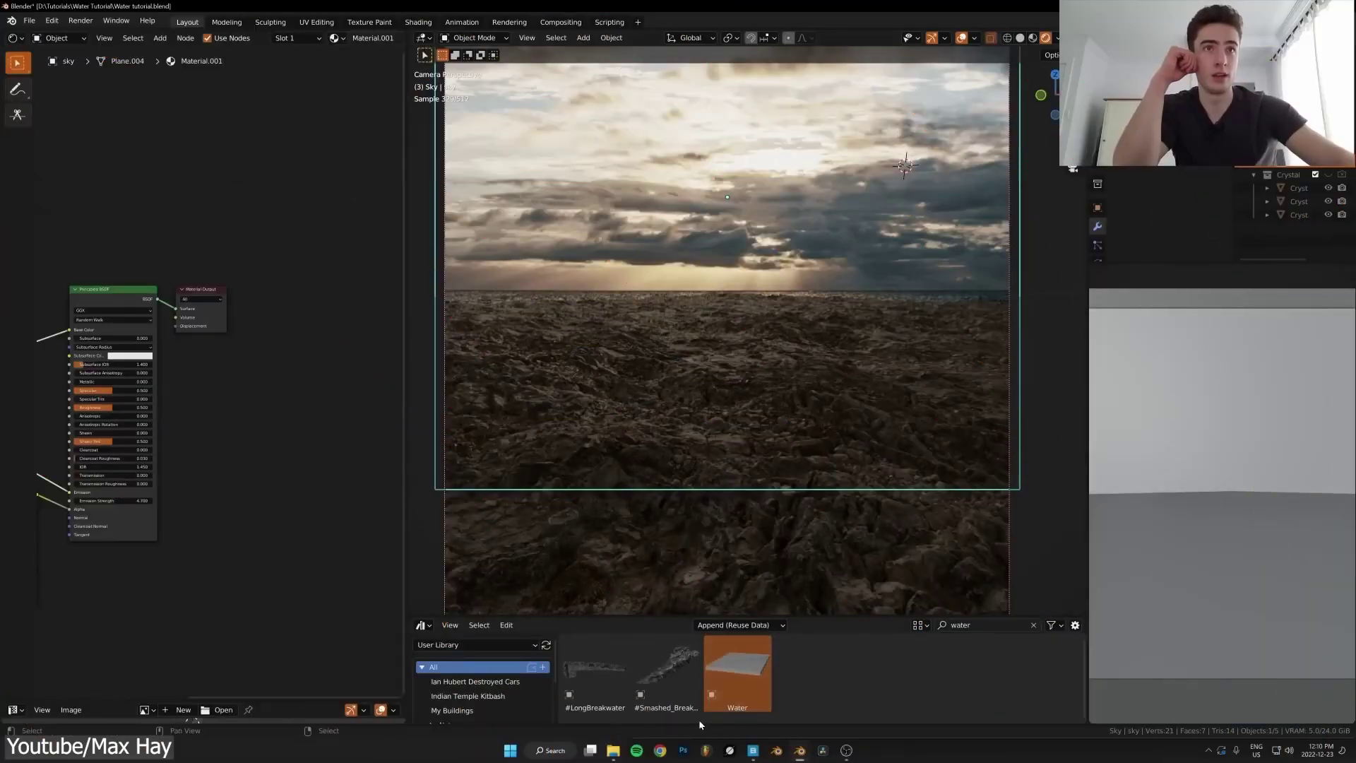
drag(737, 675, 811, 454)
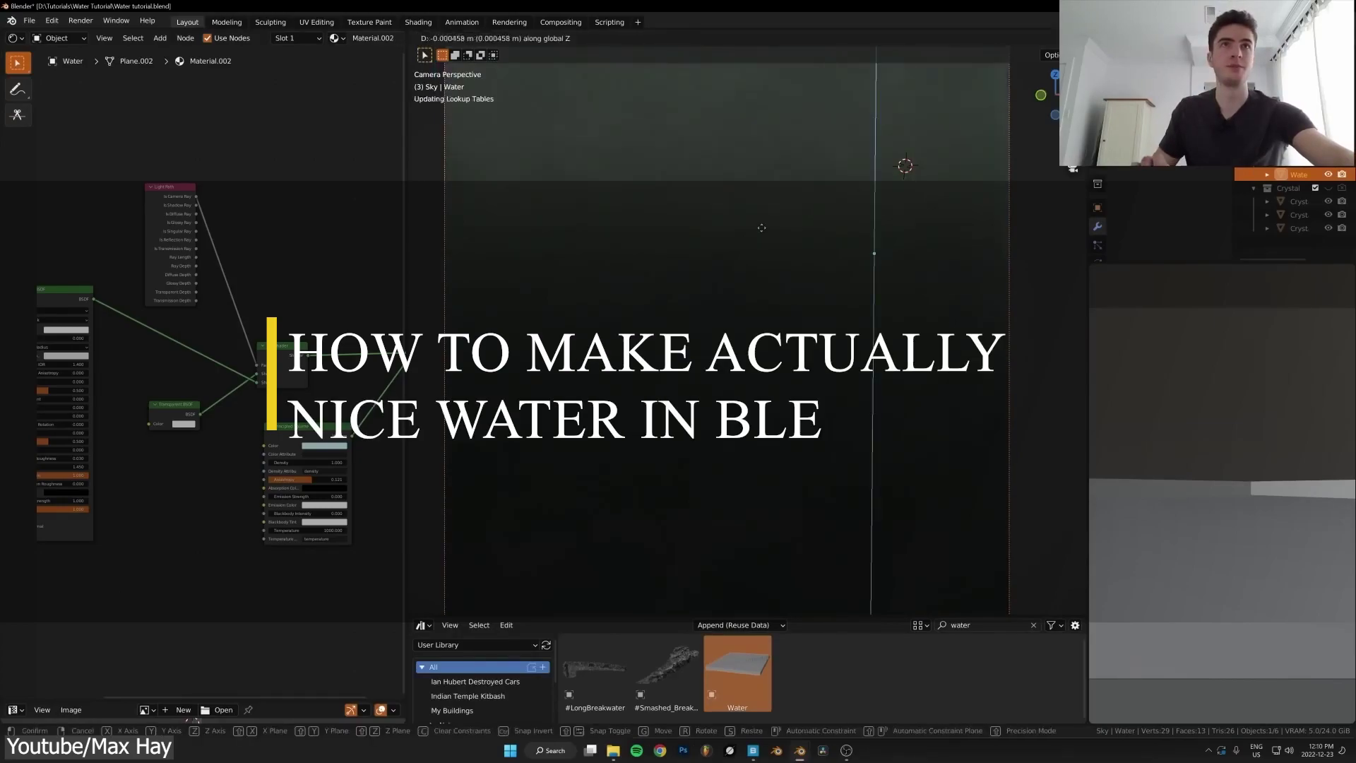
mouse_move(766, 282)
mouse_move(768, 353)
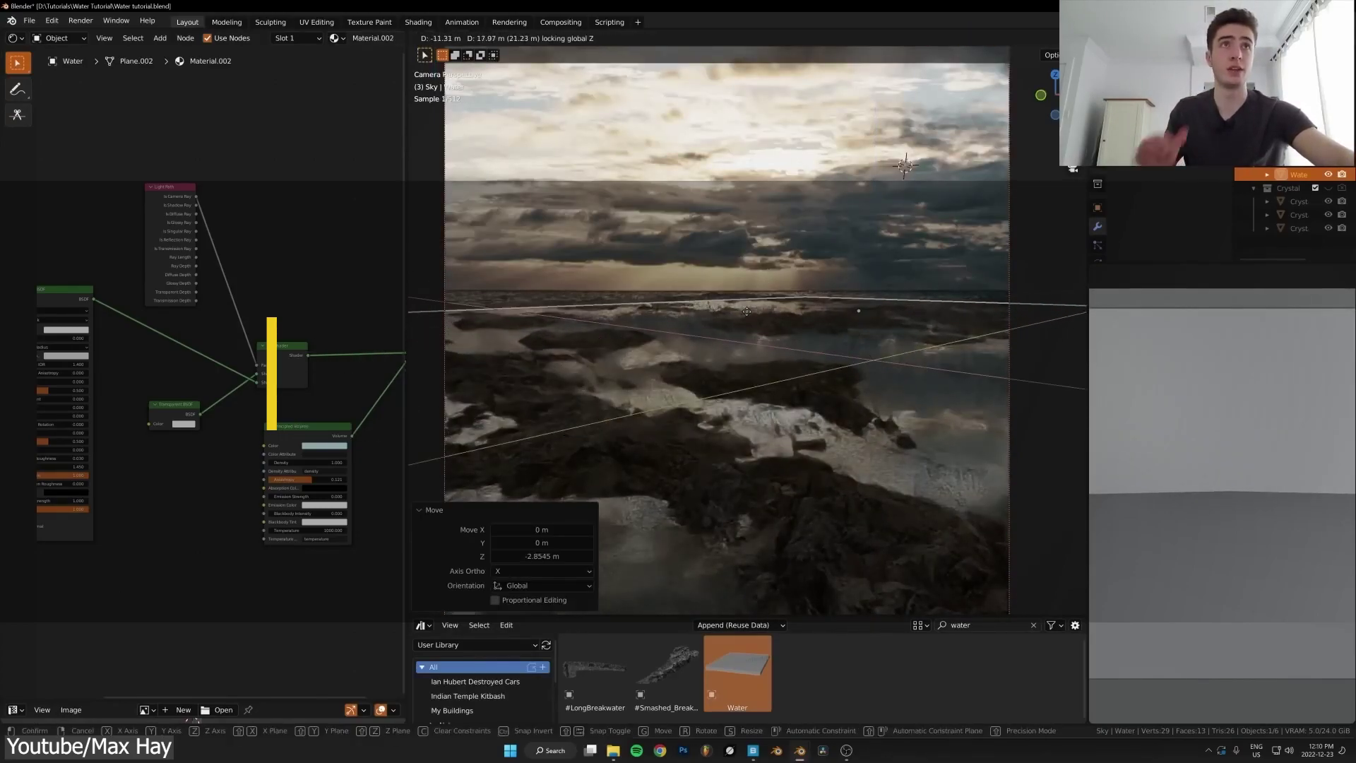
click(749, 315)
Orbit down close to the rocks and pan the node tree over to the texture nodes.
middle_drag(749, 314, 766, 512)
scroll(767, 512, up, 3)
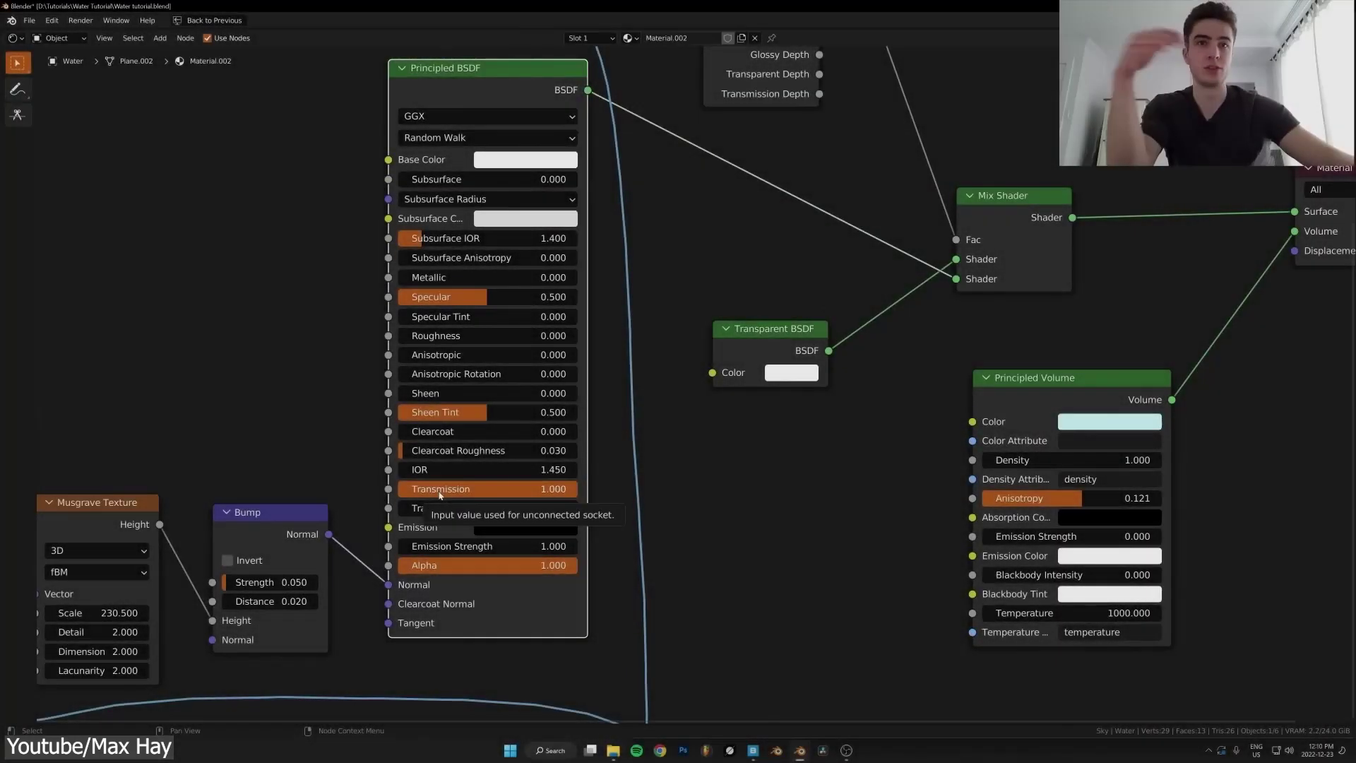
middle_drag(270, 443, 417, 344)
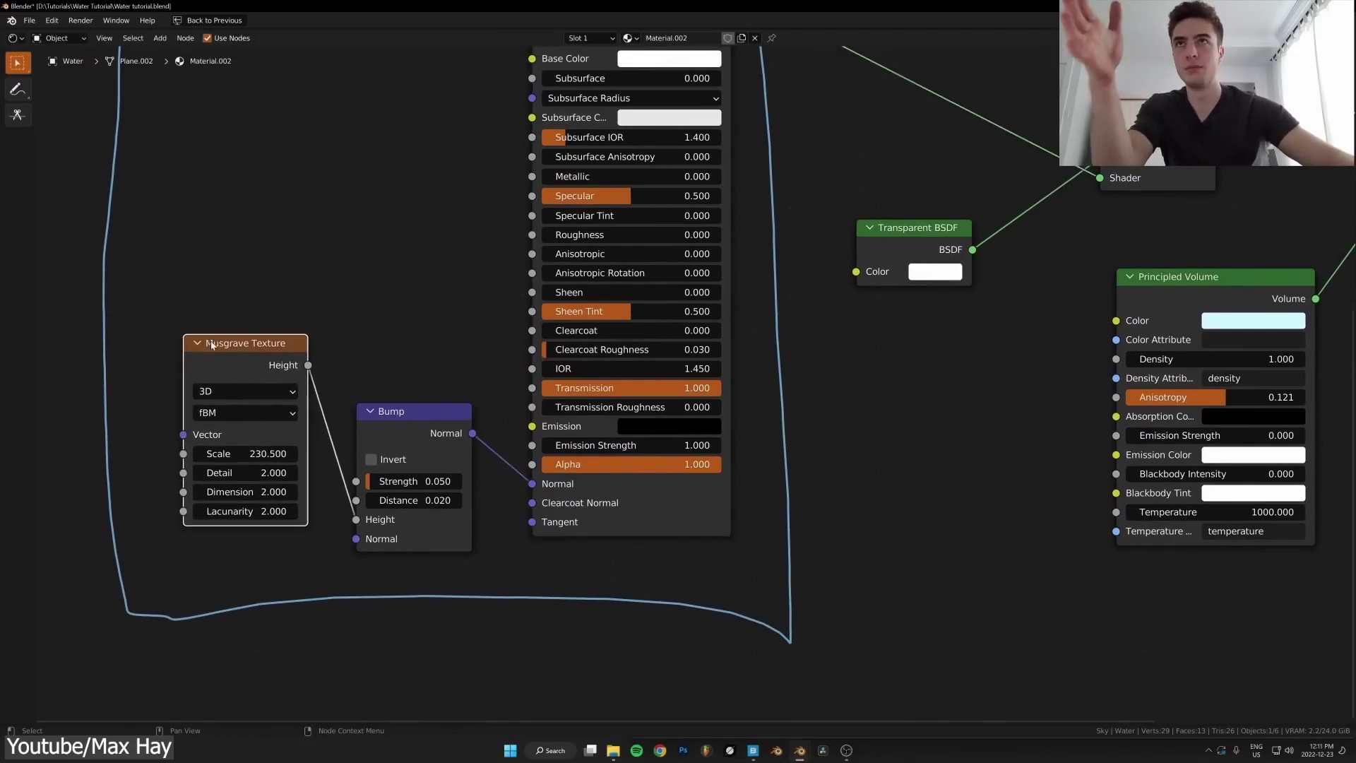
scroll(391, 432, up, 3)
scroll(391, 433, down, 6)
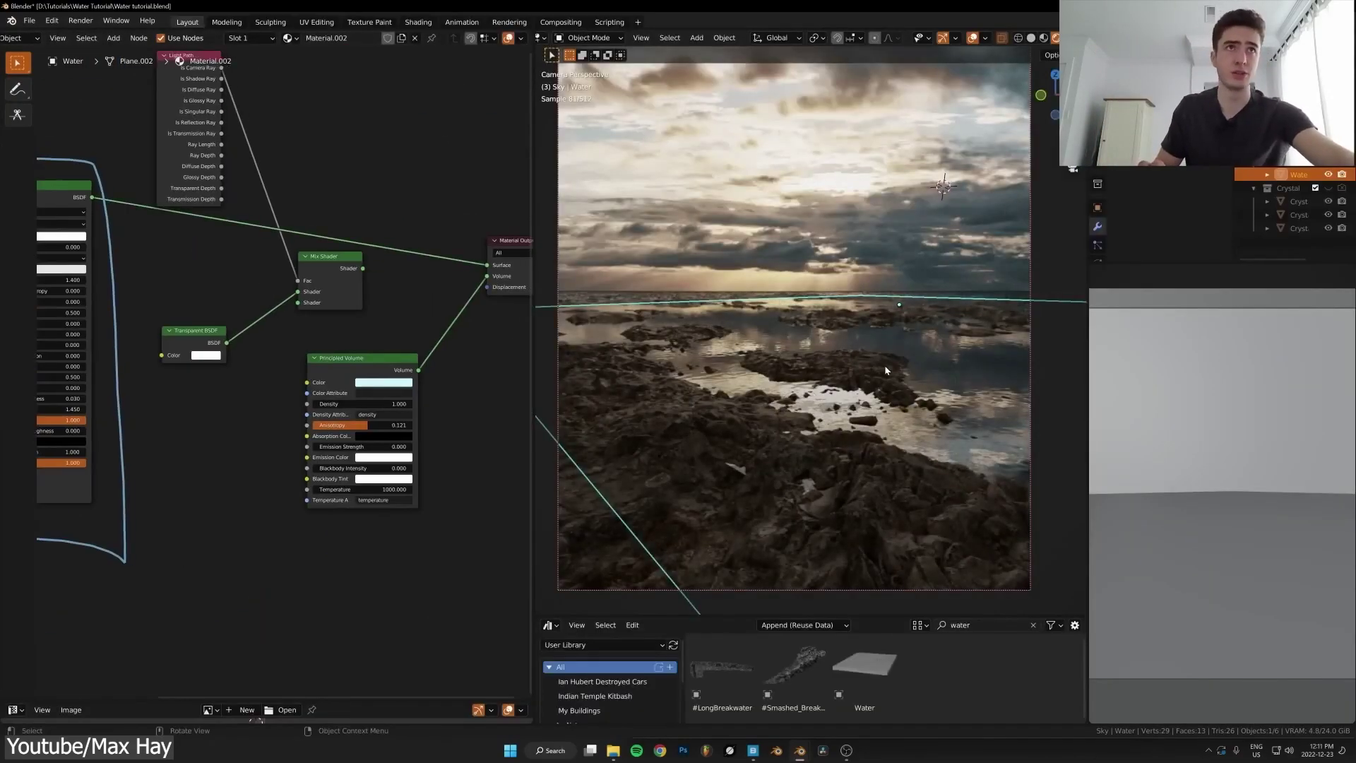
middle_drag(793, 396, 983, 293)
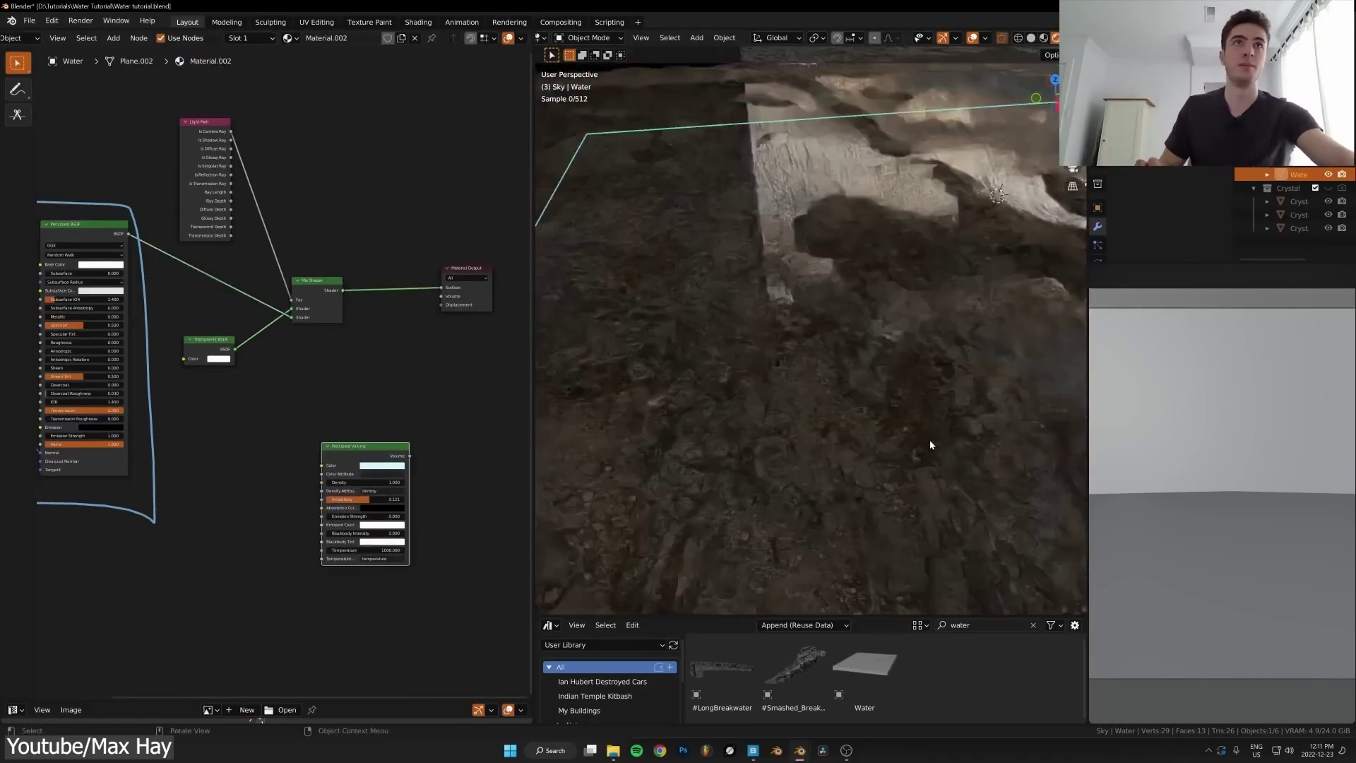
Link the Principled BSDF and Light Path's Is Camera Ray output into the Mix Shader.
key(KP_0)
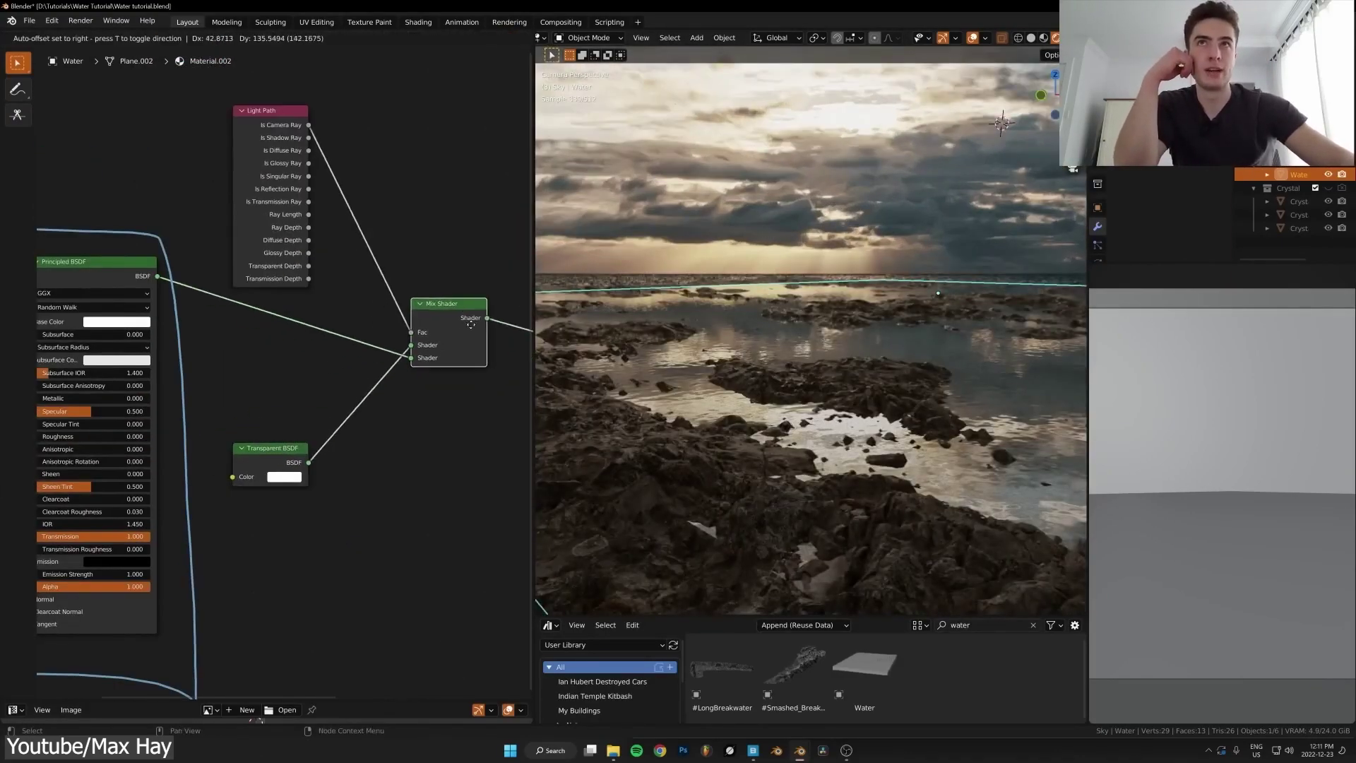
drag(196, 320, 221, 322)
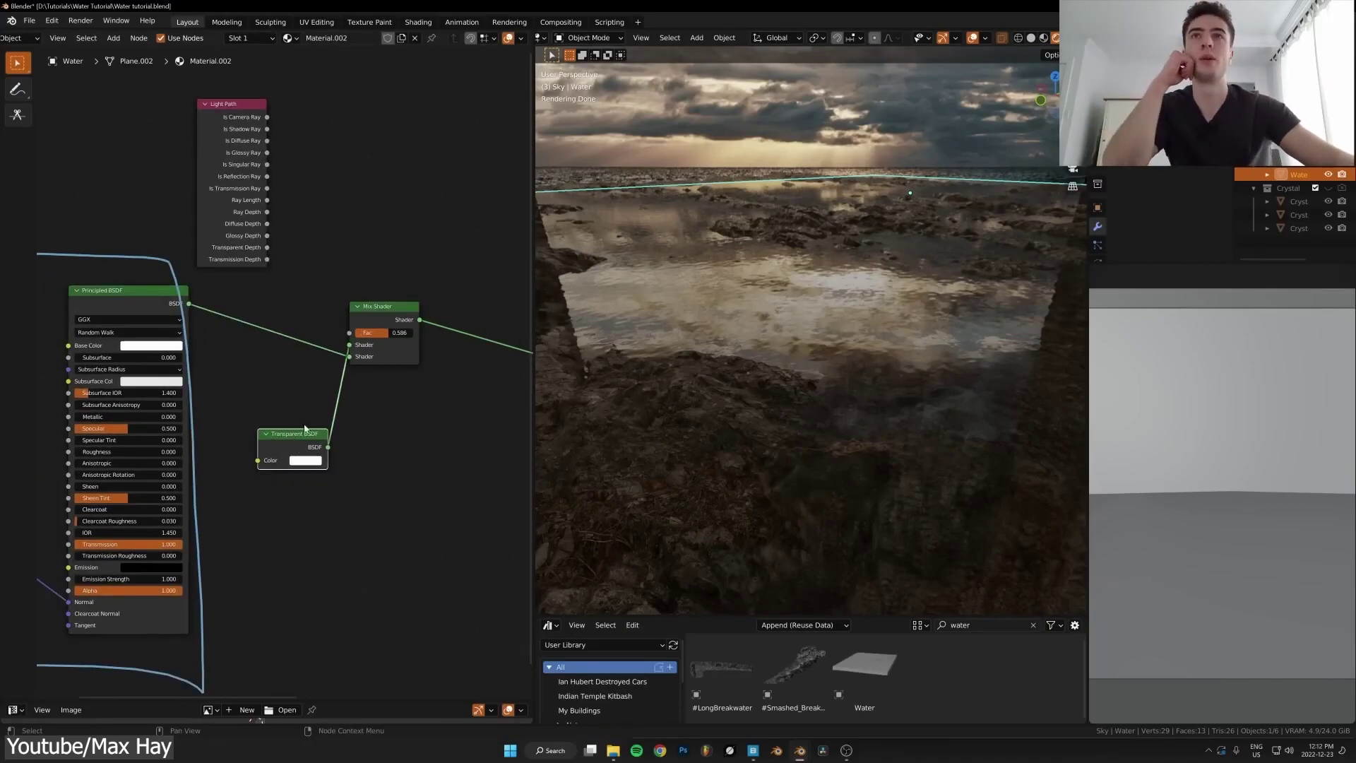
drag(115, 220, 202, 132)
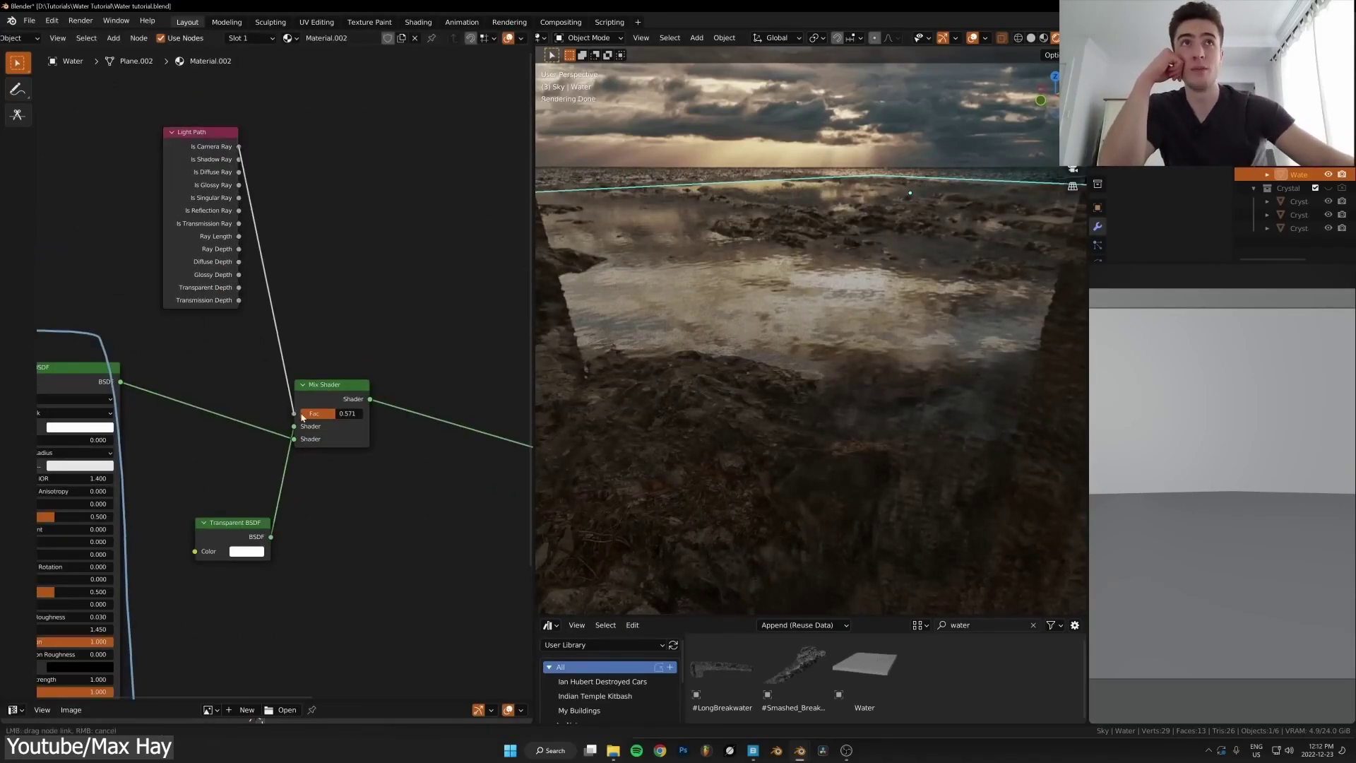
drag(302, 416, 295, 414)
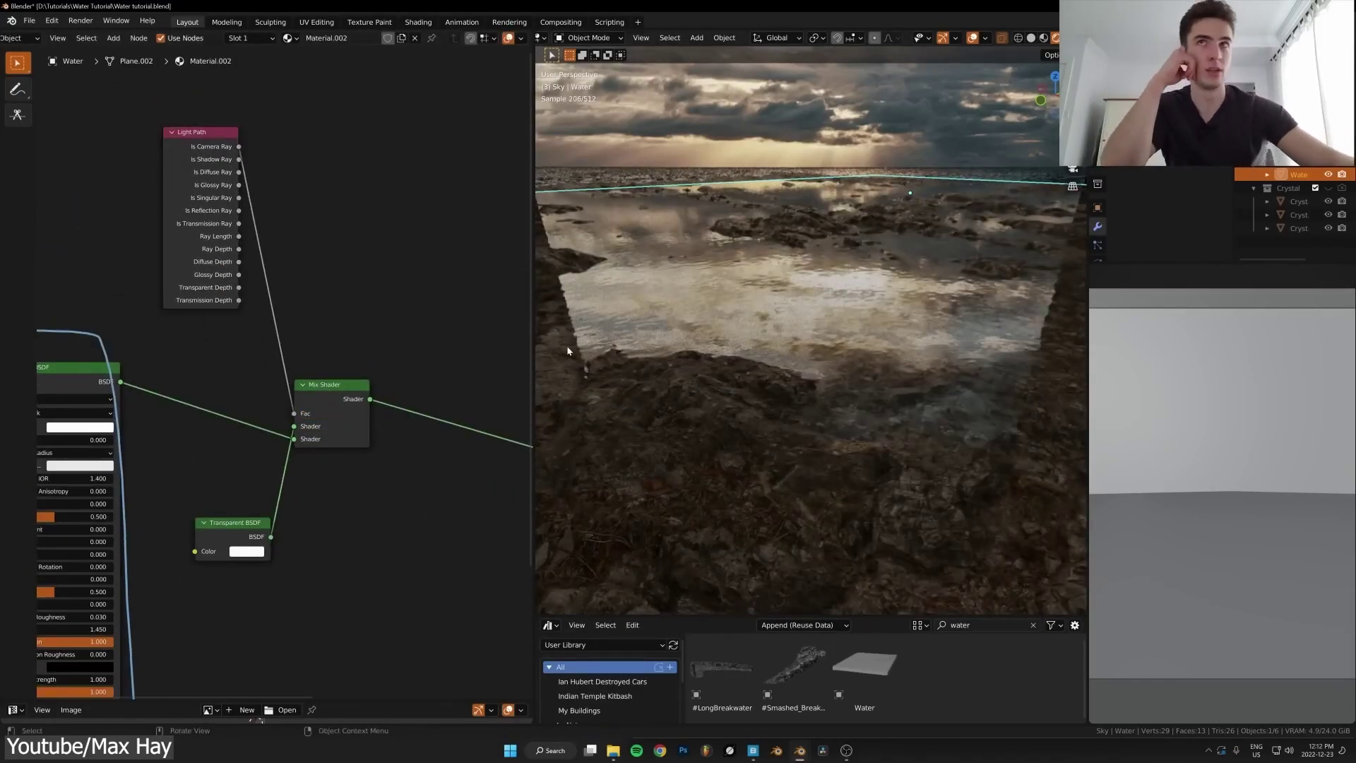
click(156, 263)
Shift the Principled Volume node left and isolate the water plane in solid edit view.
scroll(319, 292, up, 2)
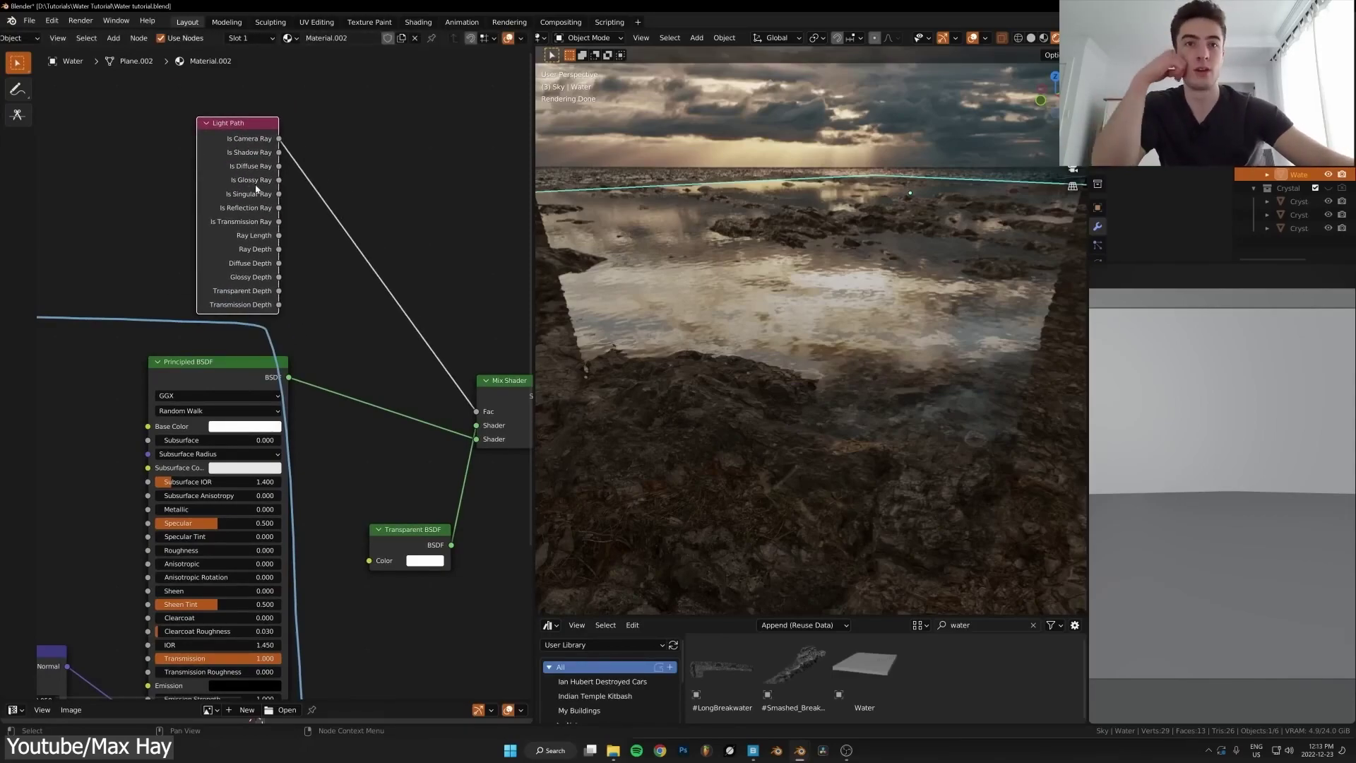
scroll(255, 212, down, 3)
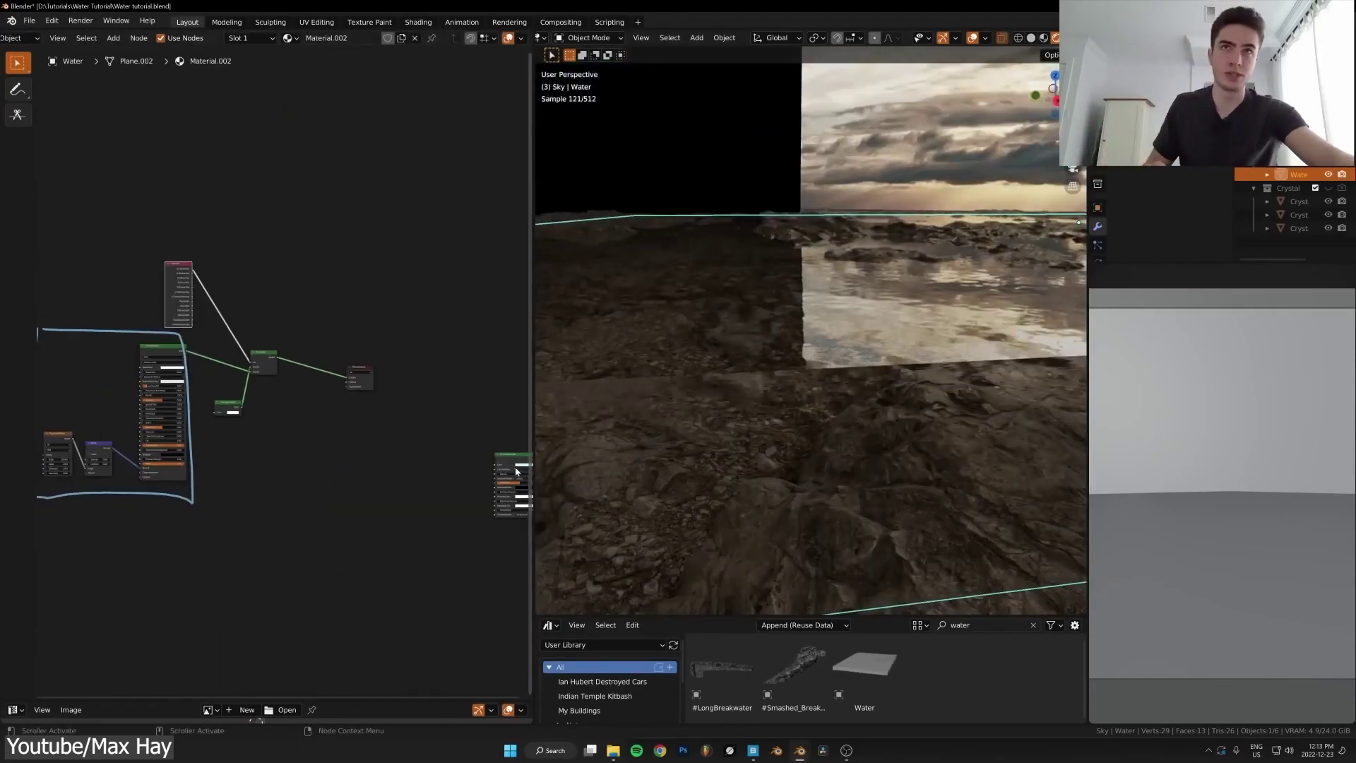
scroll(387, 480, up, 2)
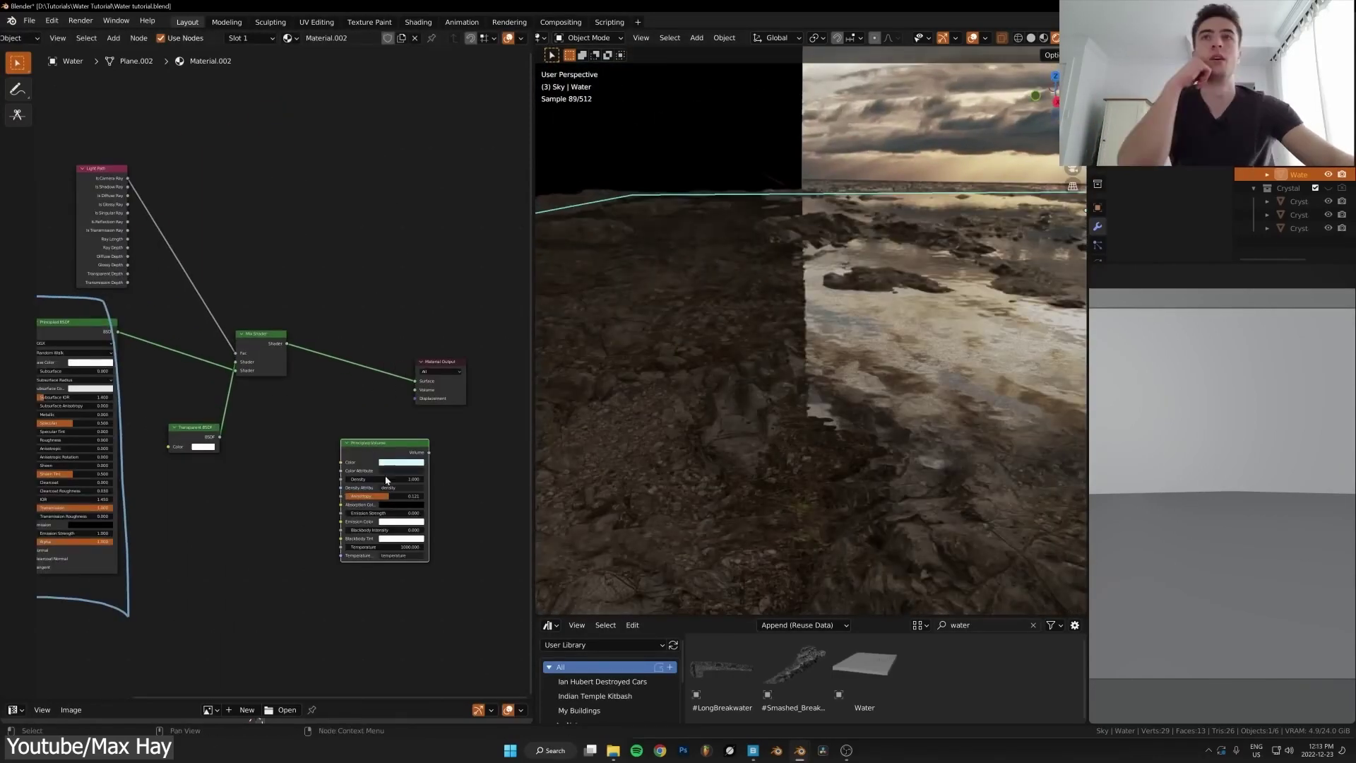
drag(385, 443, 335, 436)
key(KP_Divide)
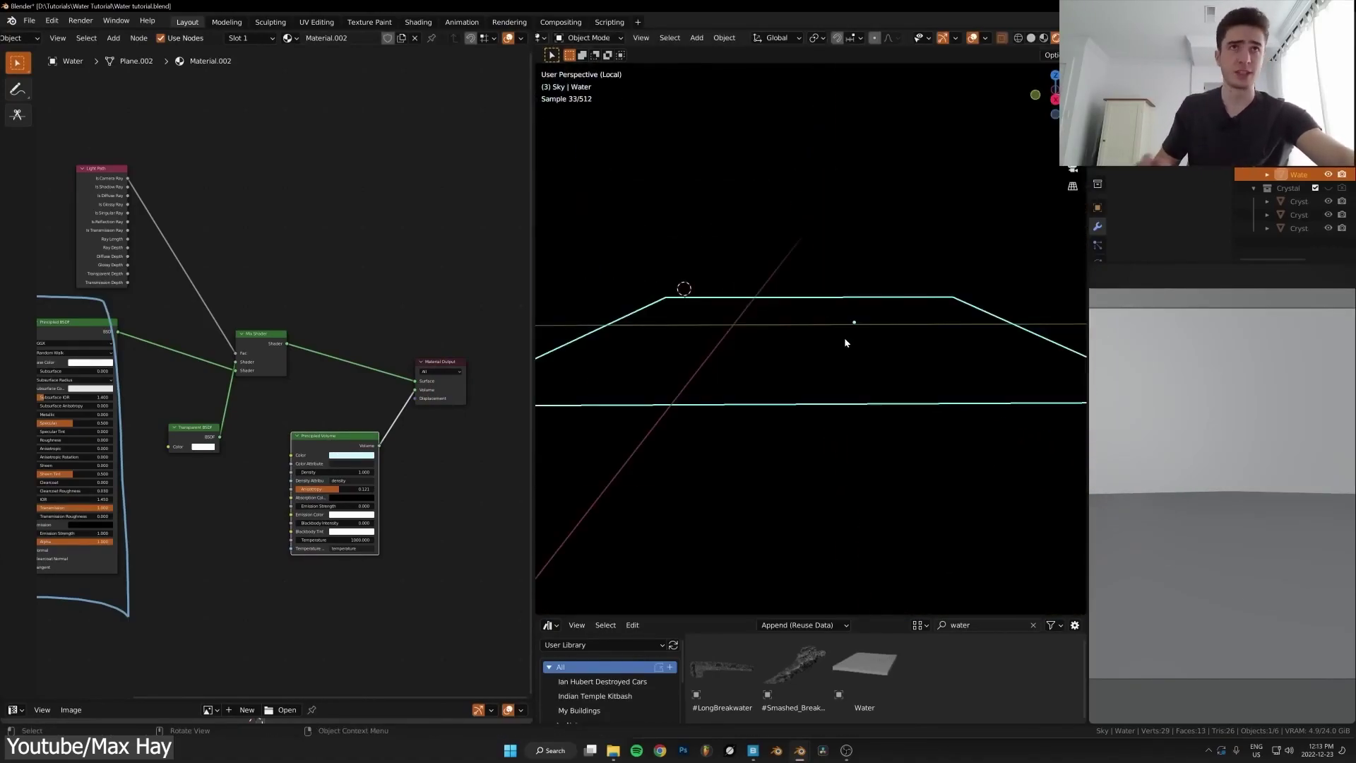
key(z)
key(Tab)
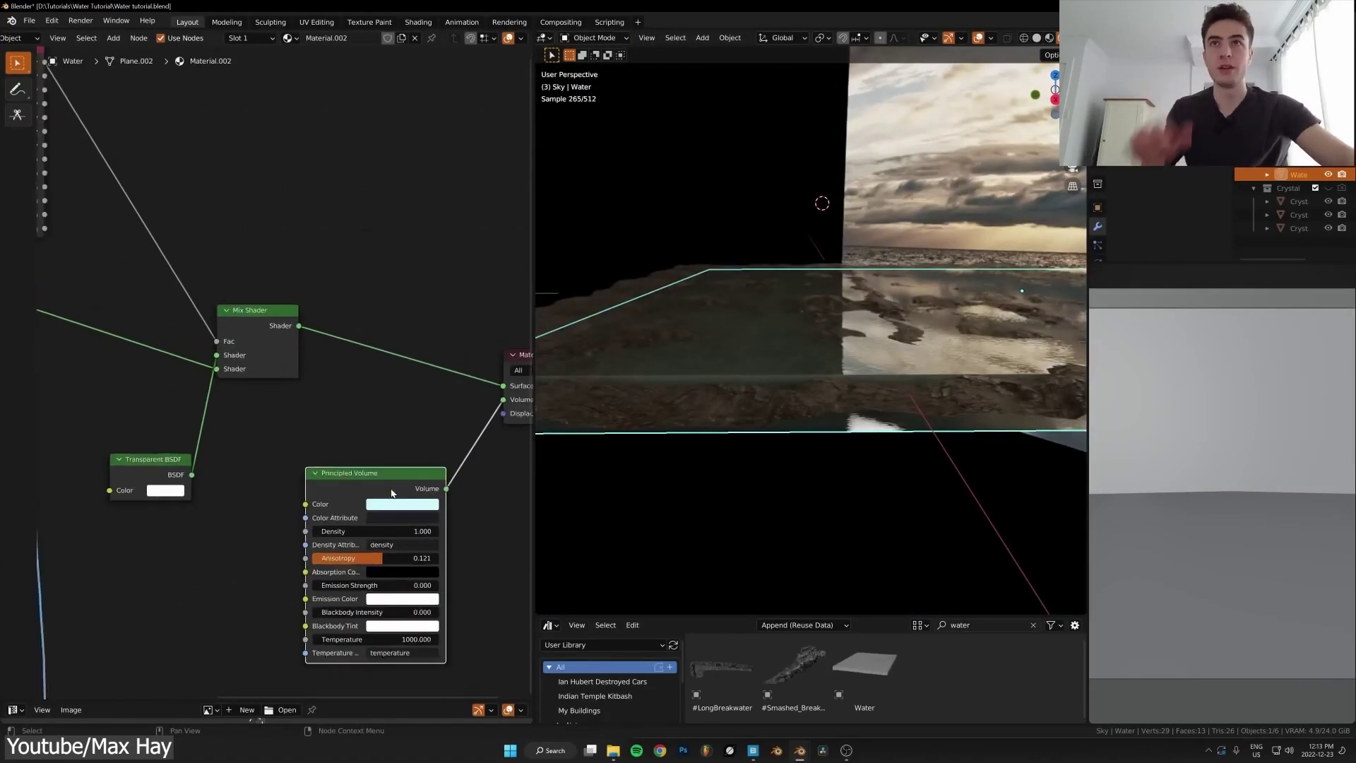
Add a volume node for the material's Volume output and give it a new colour.
key(shift+a)
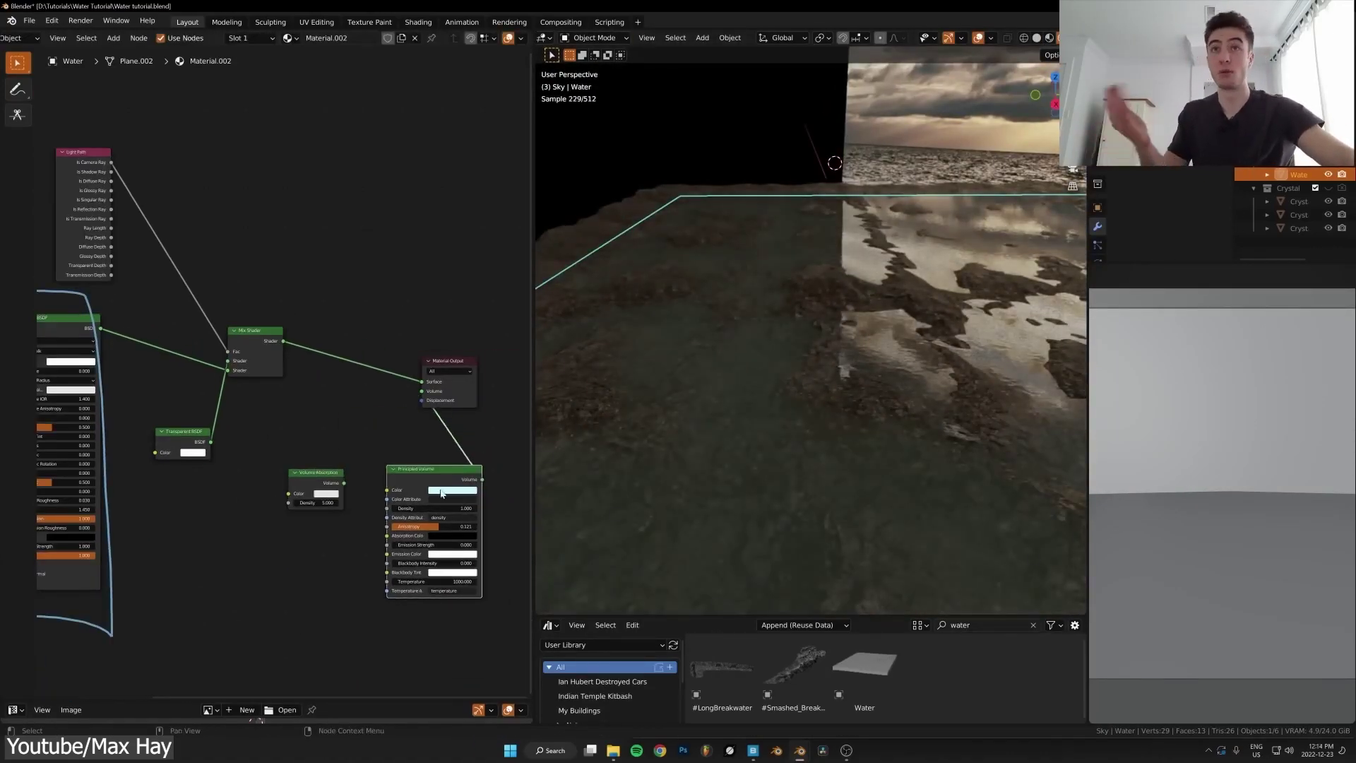
scroll(441, 493, up, 3)
click(442, 493)
click(544, 339)
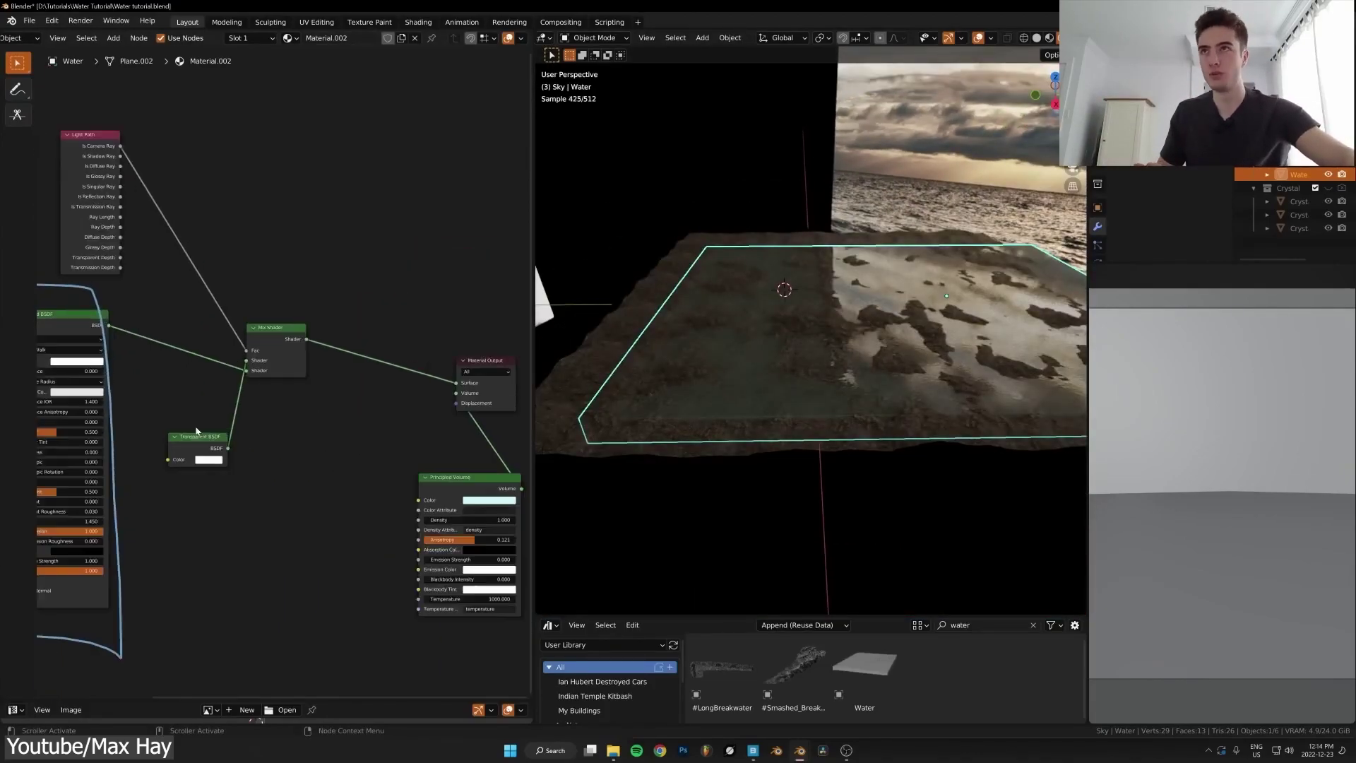
key(Home)
key(ctrl+space)
Restore the viewport layout and drop the Water asset from the Asset Browser into the scene.
key(Home)
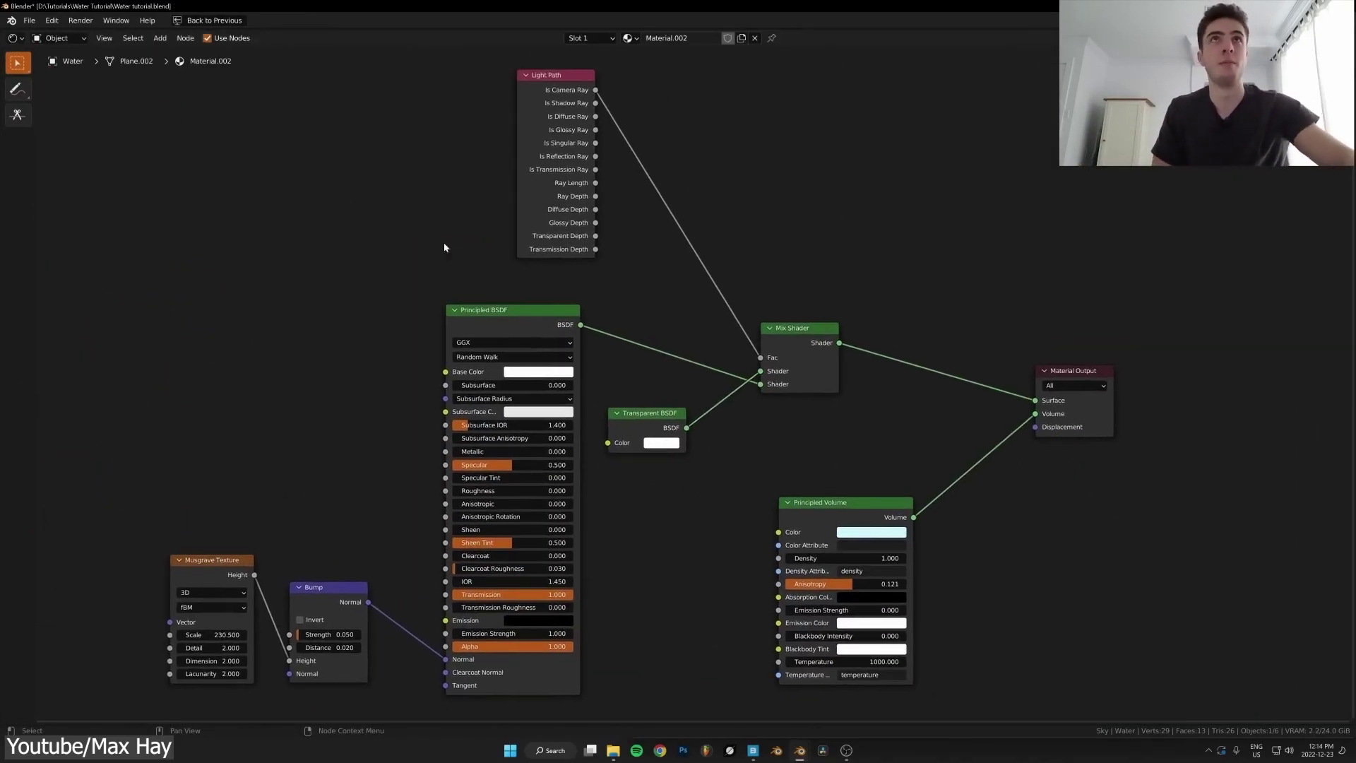
key(ctrl+space)
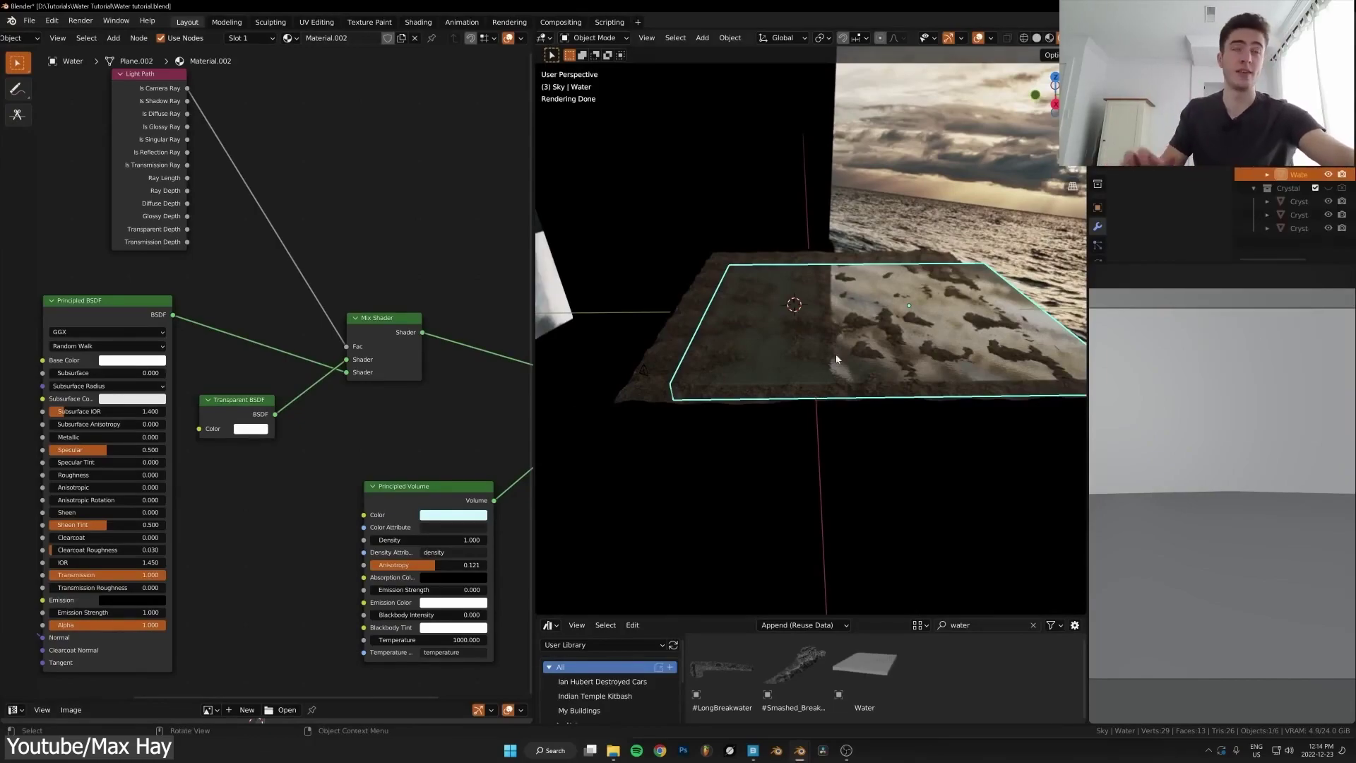
scroll(739, 456, up, 2)
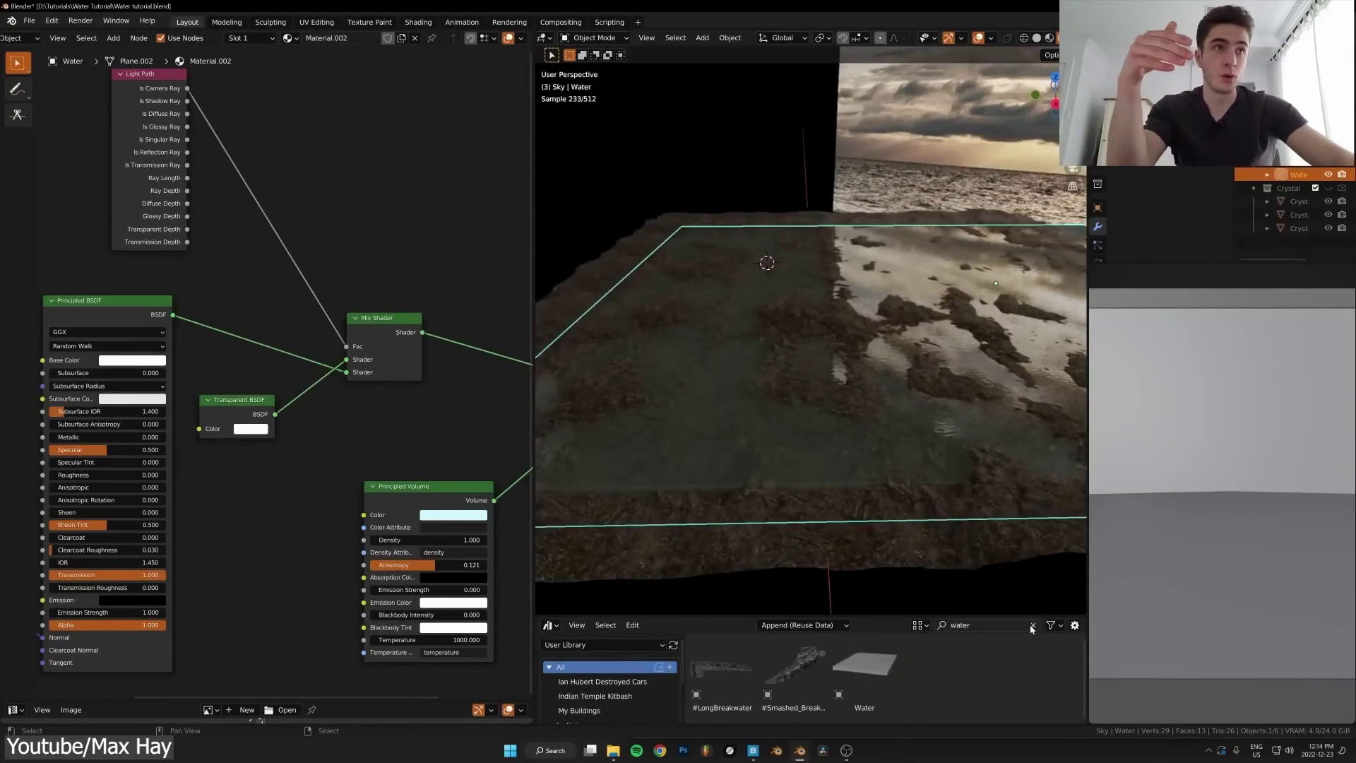
drag(866, 680, 821, 408)
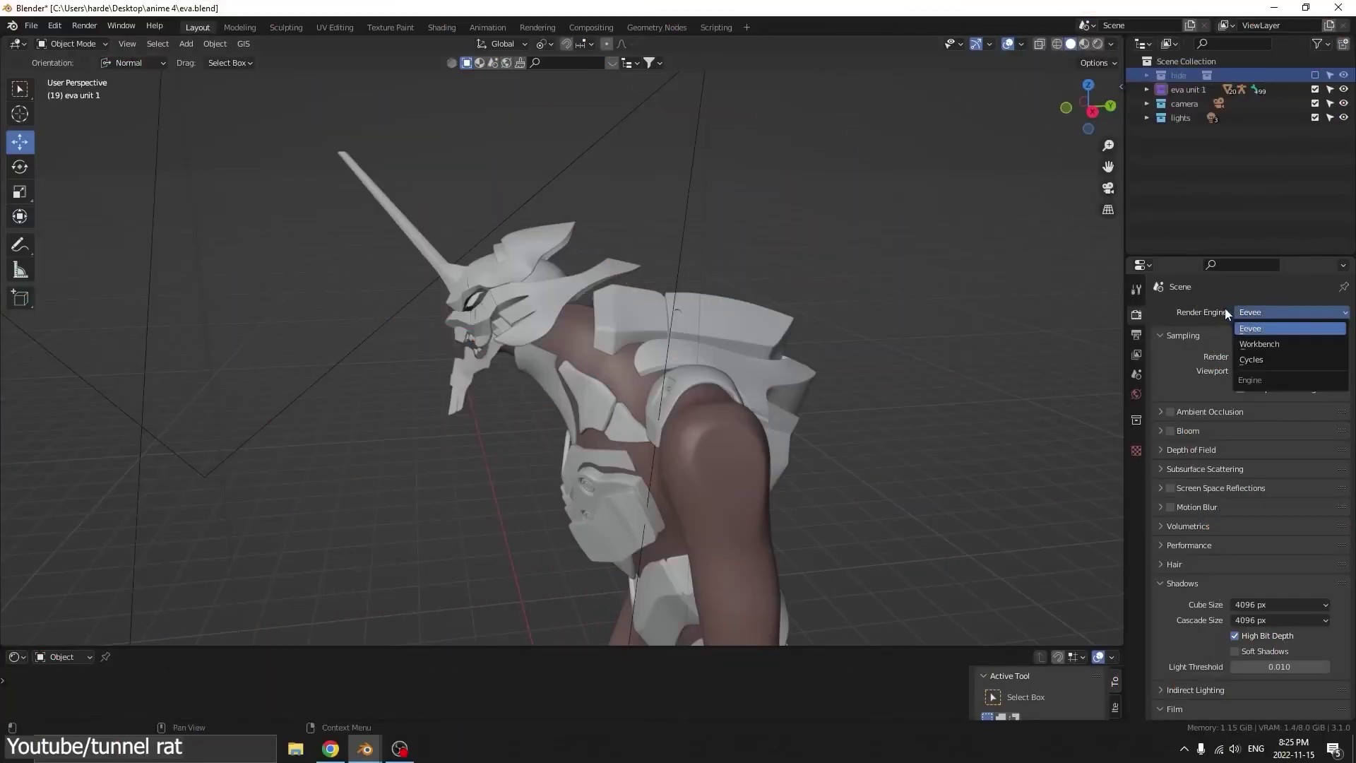
scroll(1239, 388, down, 5)
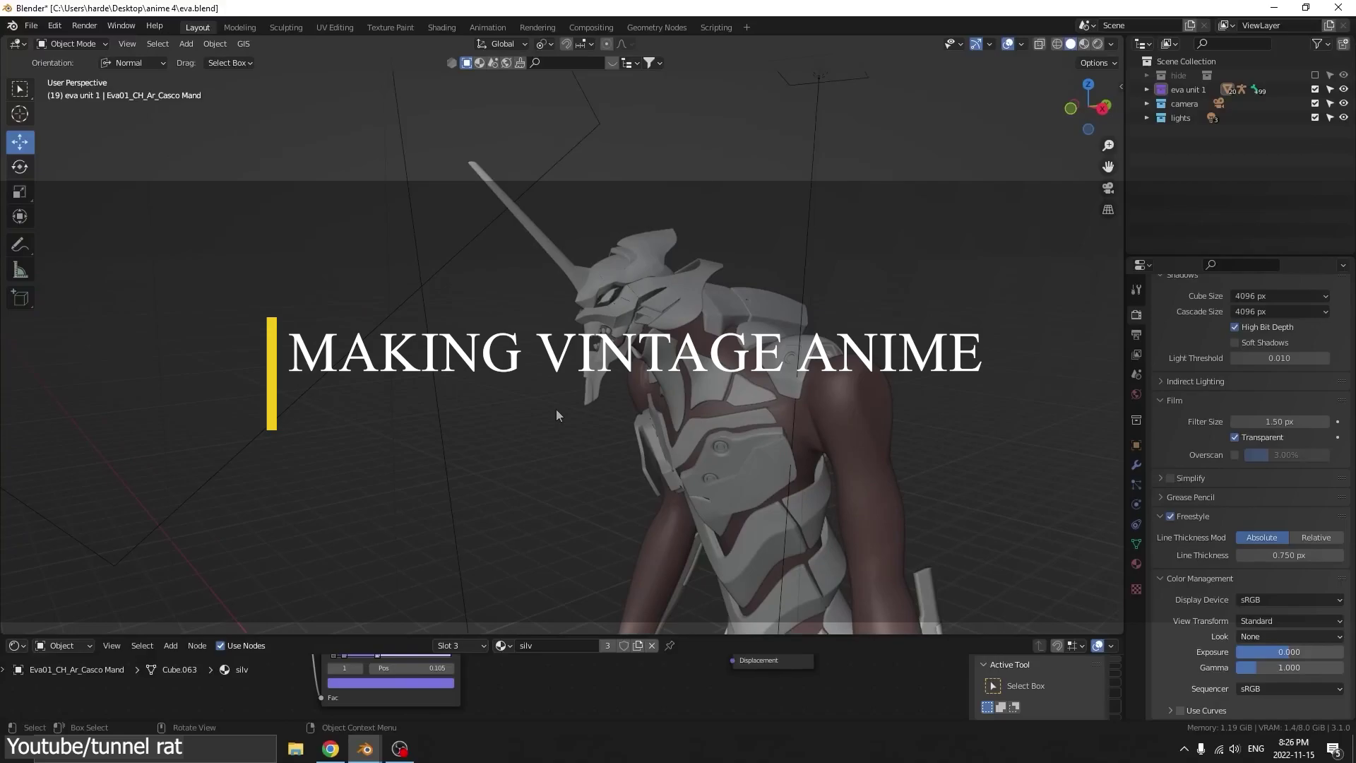
Select the Eva's helmet and inspect its mesh and red toon ramp.
scroll(557, 416, up, 3)
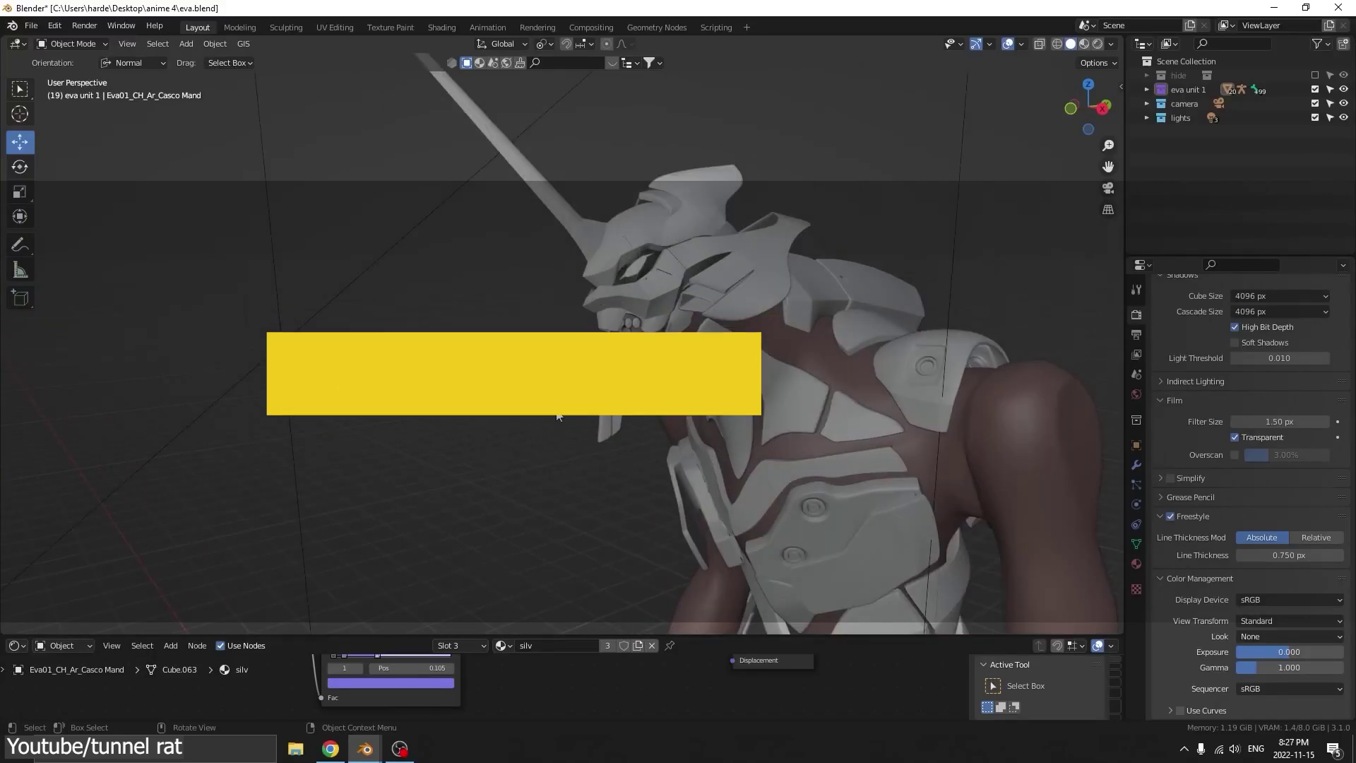
scroll(537, 382, up, 5)
click(521, 348)
key(Tab)
scroll(740, 313, up, 3)
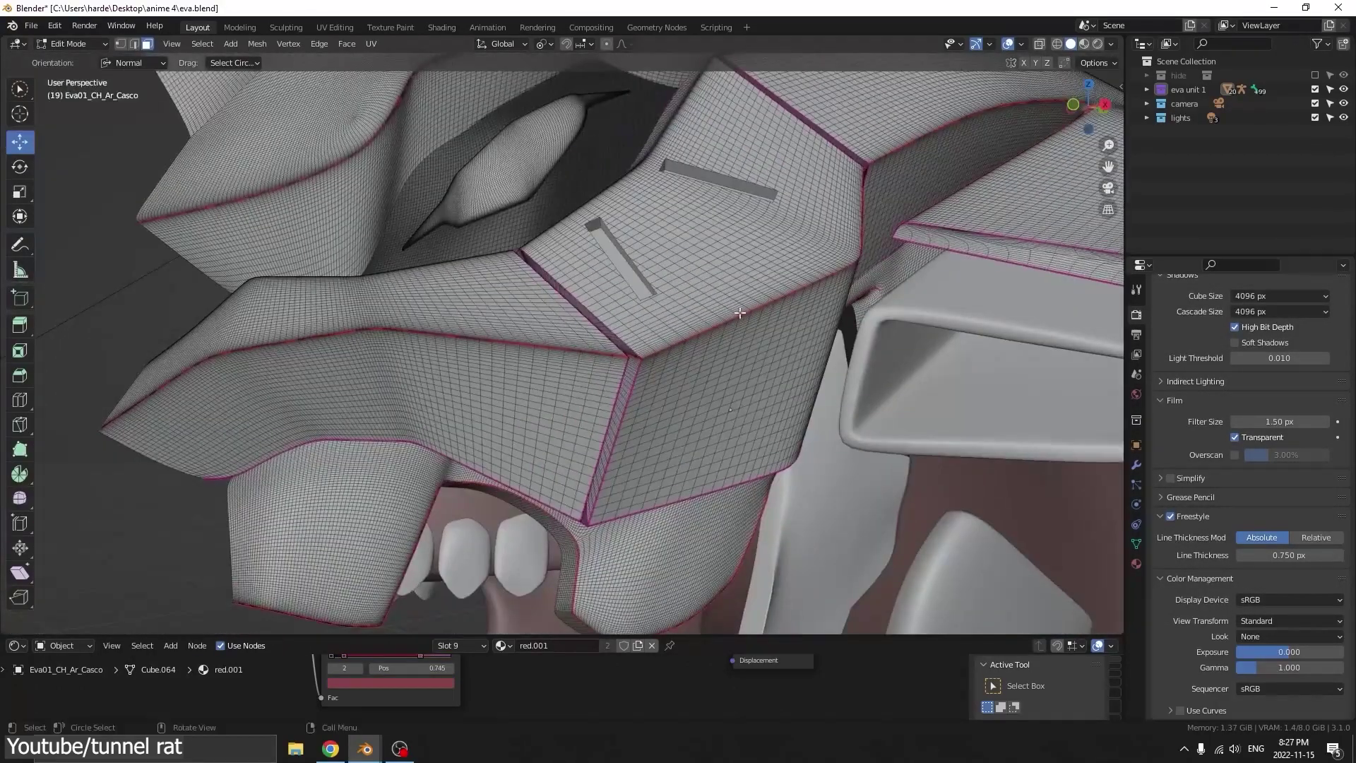
scroll(739, 313, down, 8)
key(Tab)
Slide the jaw material's lavender ColorRamp stop to position 0.405.
drag(445, 636, 445, 331)
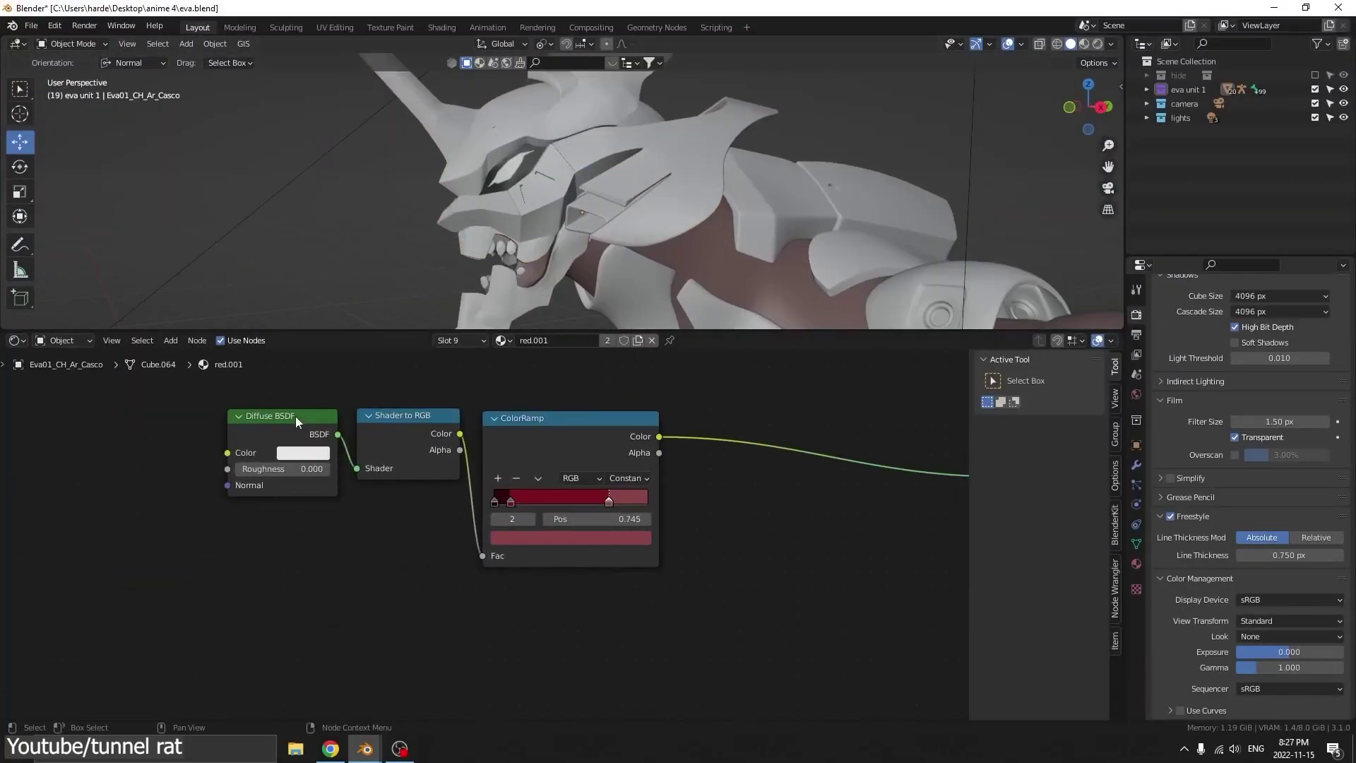
middle_drag(401, 440, 343, 447)
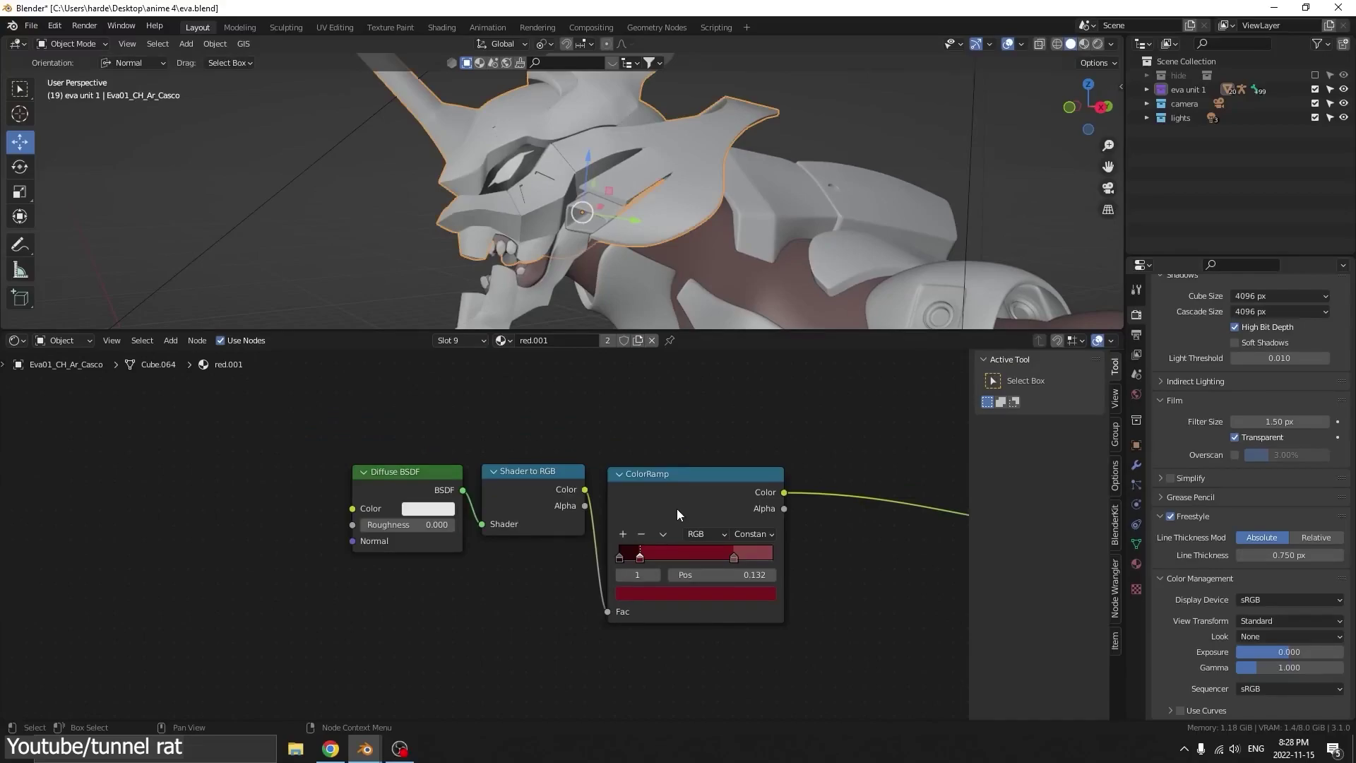
drag(733, 558, 683, 558)
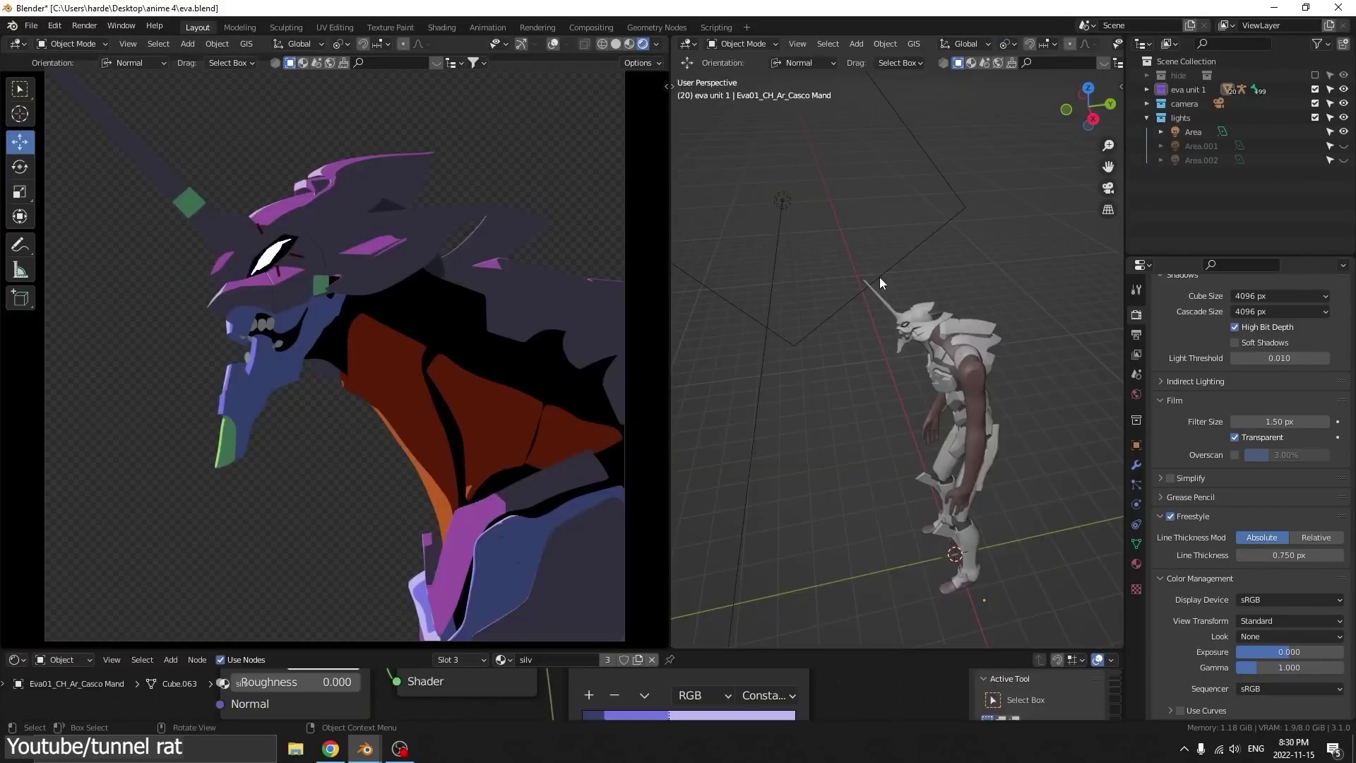
click(782, 200)
Enable Contact Shadows on the main area light.
click(1136, 504)
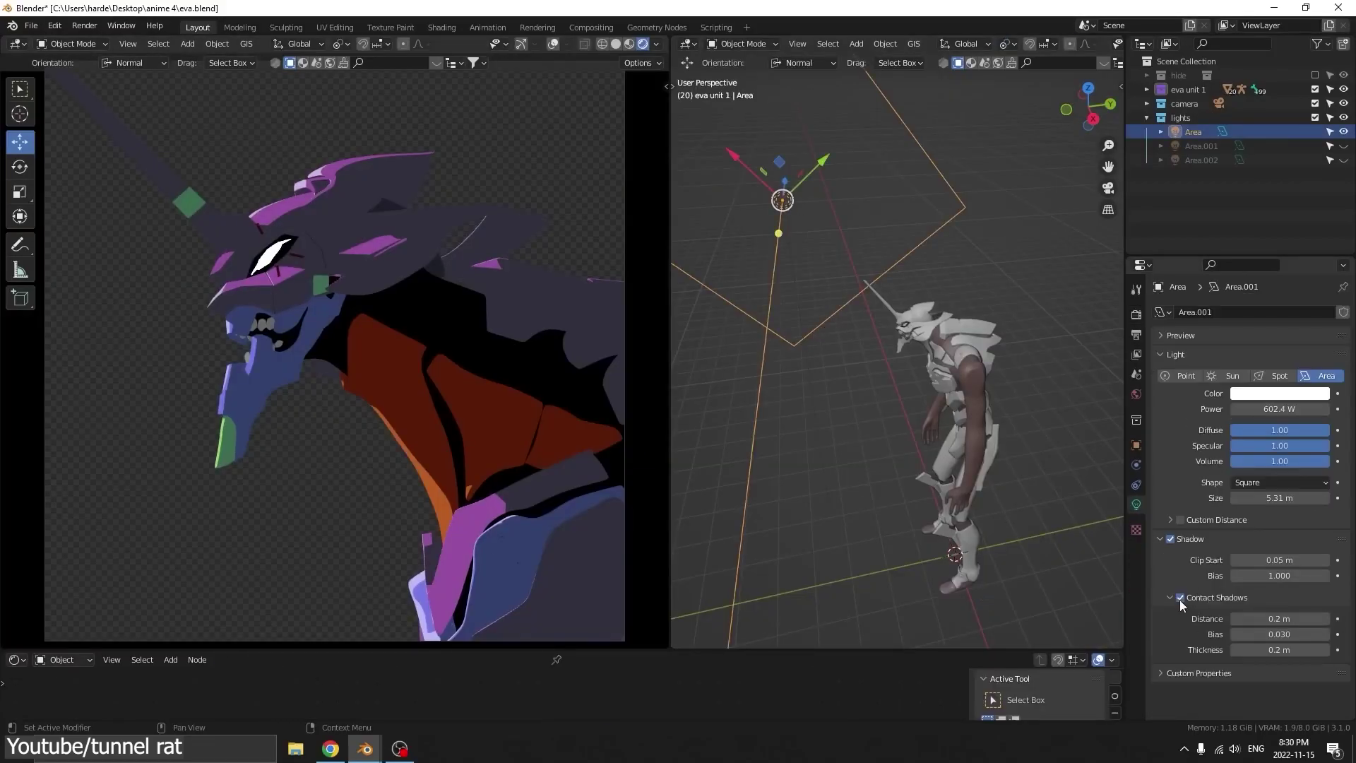
click(1181, 597)
middle_drag(933, 382, 857, 362)
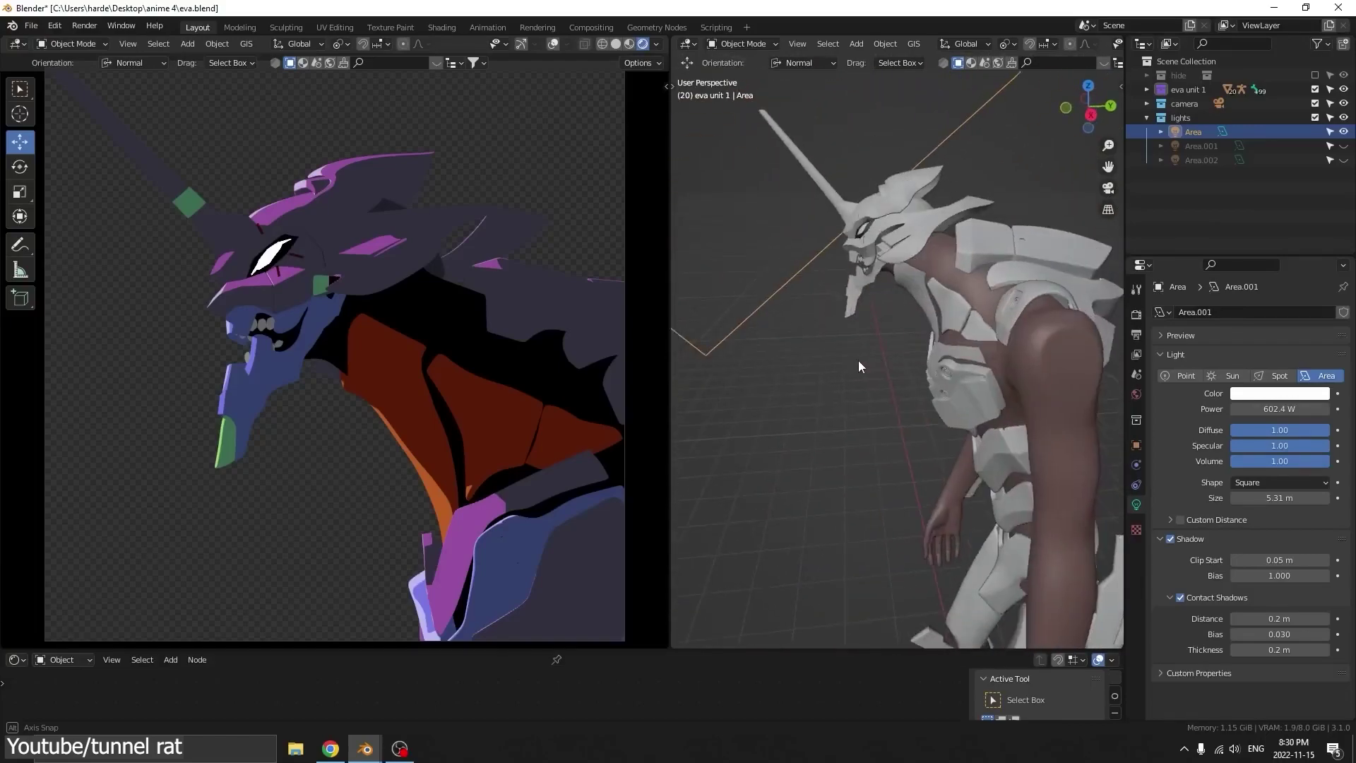
scroll(857, 362, down, 3)
Unhide the Area.001 and Area.002 lights and review the helmet's material nodes.
drag(1344, 146, 1344, 160)
middle_drag(918, 339, 713, 353)
scroll(362, 301, down, 2)
scroll(370, 281, up, 2)
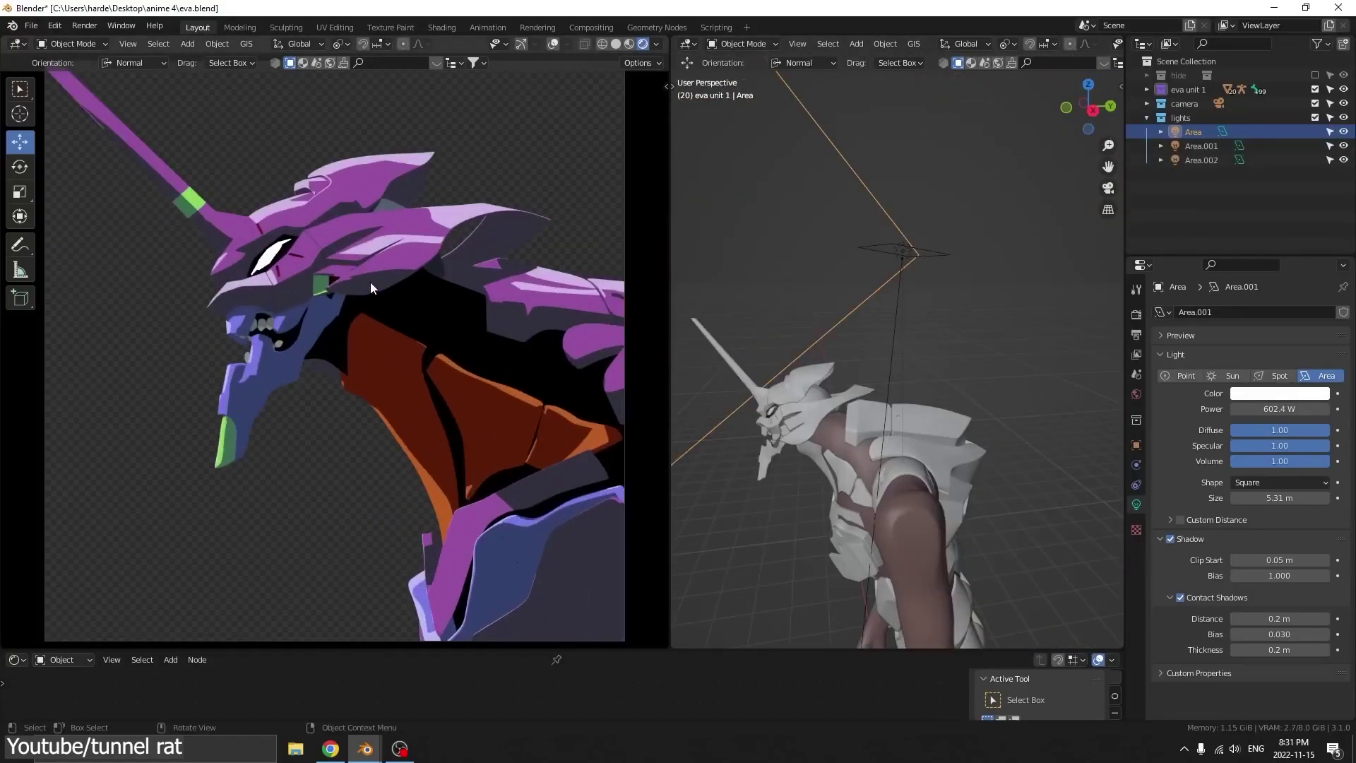
click(370, 280)
drag(562, 649, 562, 541)
scroll(561, 423, down, 1)
Set the render Resolution X from 4000 to 720 px and review the Freestyle line settings.
click(1136, 335)
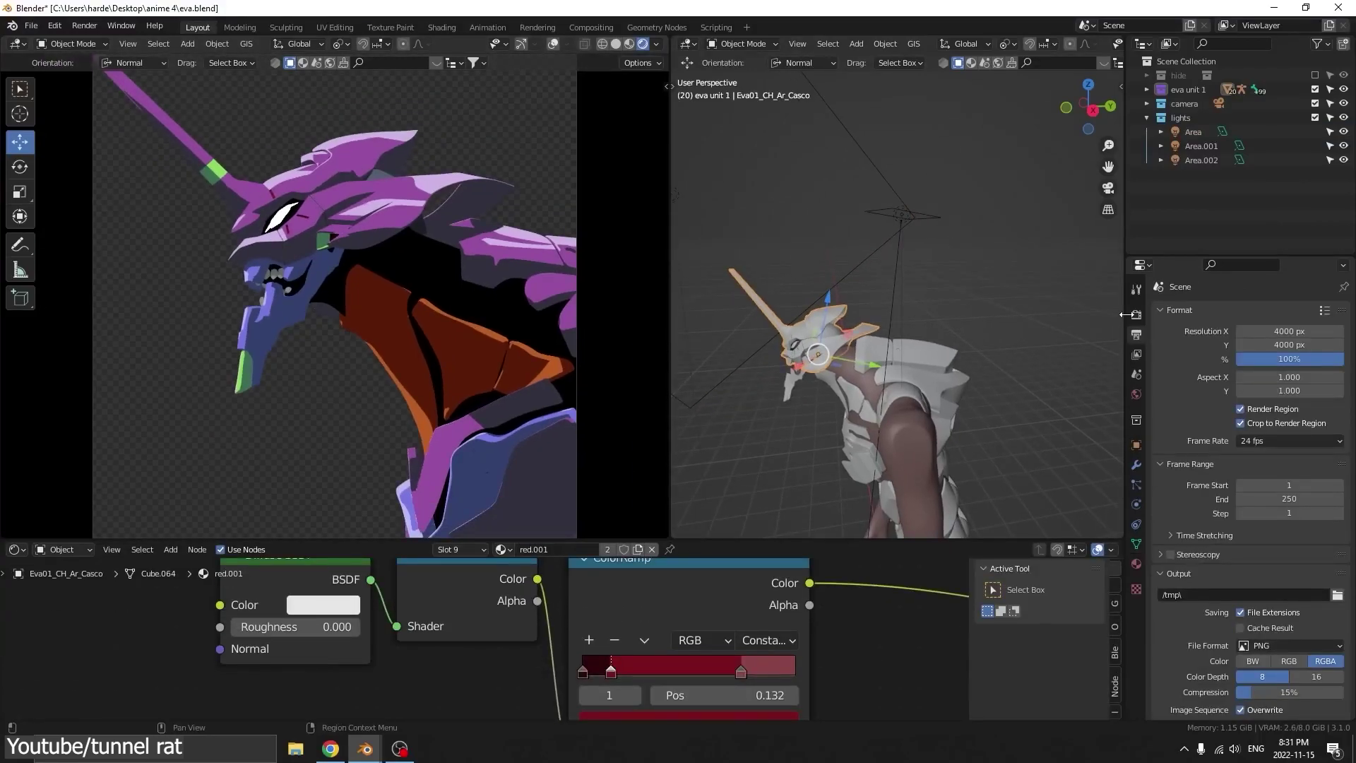
click(1137, 354)
scroll(1224, 383, down, 8)
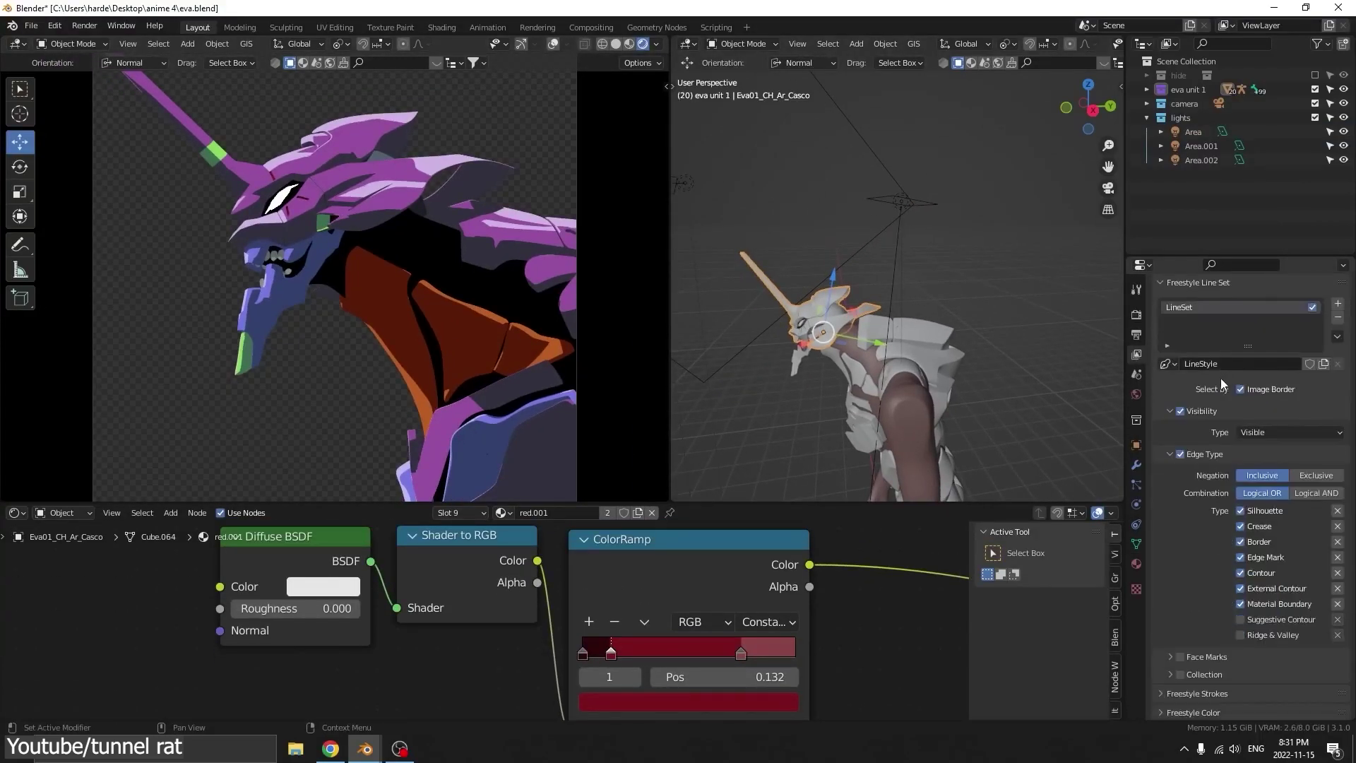
scroll(1226, 410, down, 2)
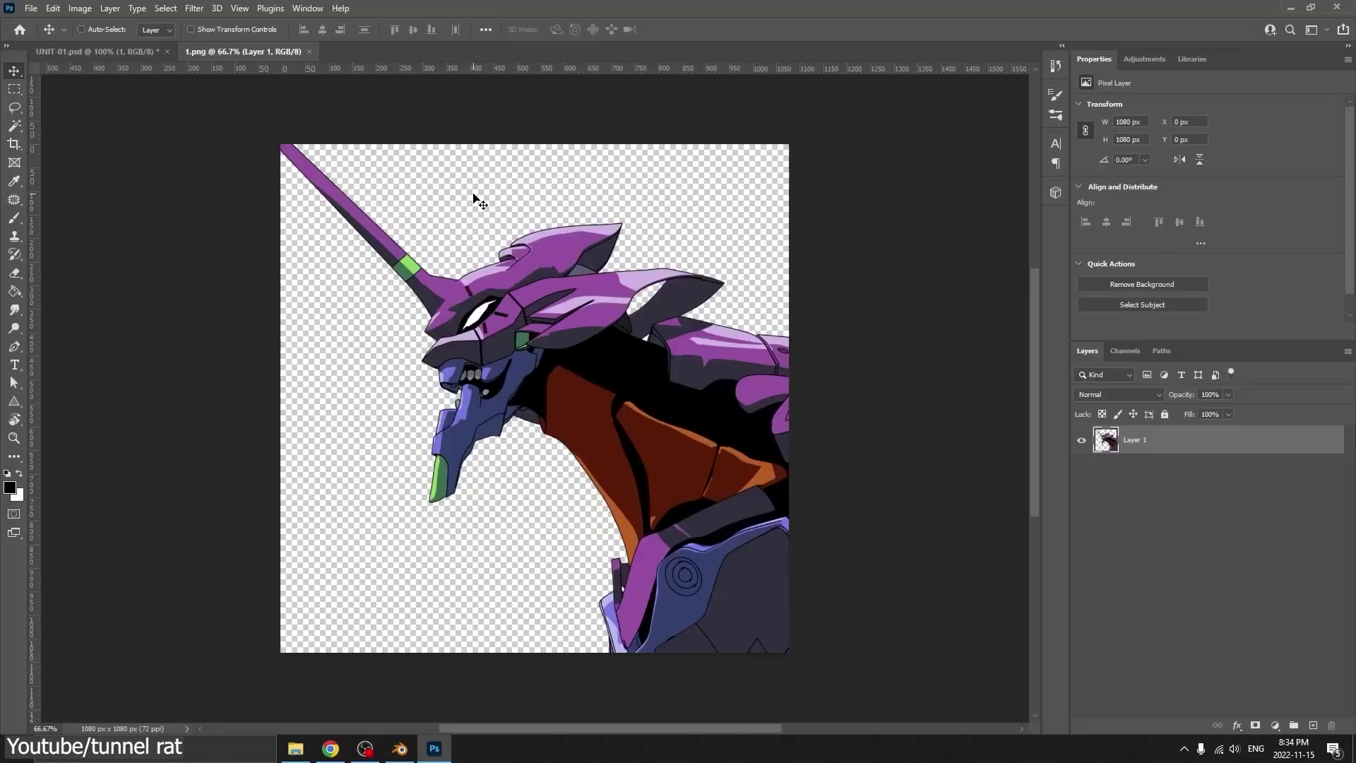
alt+scroll(475, 200, up, 5)
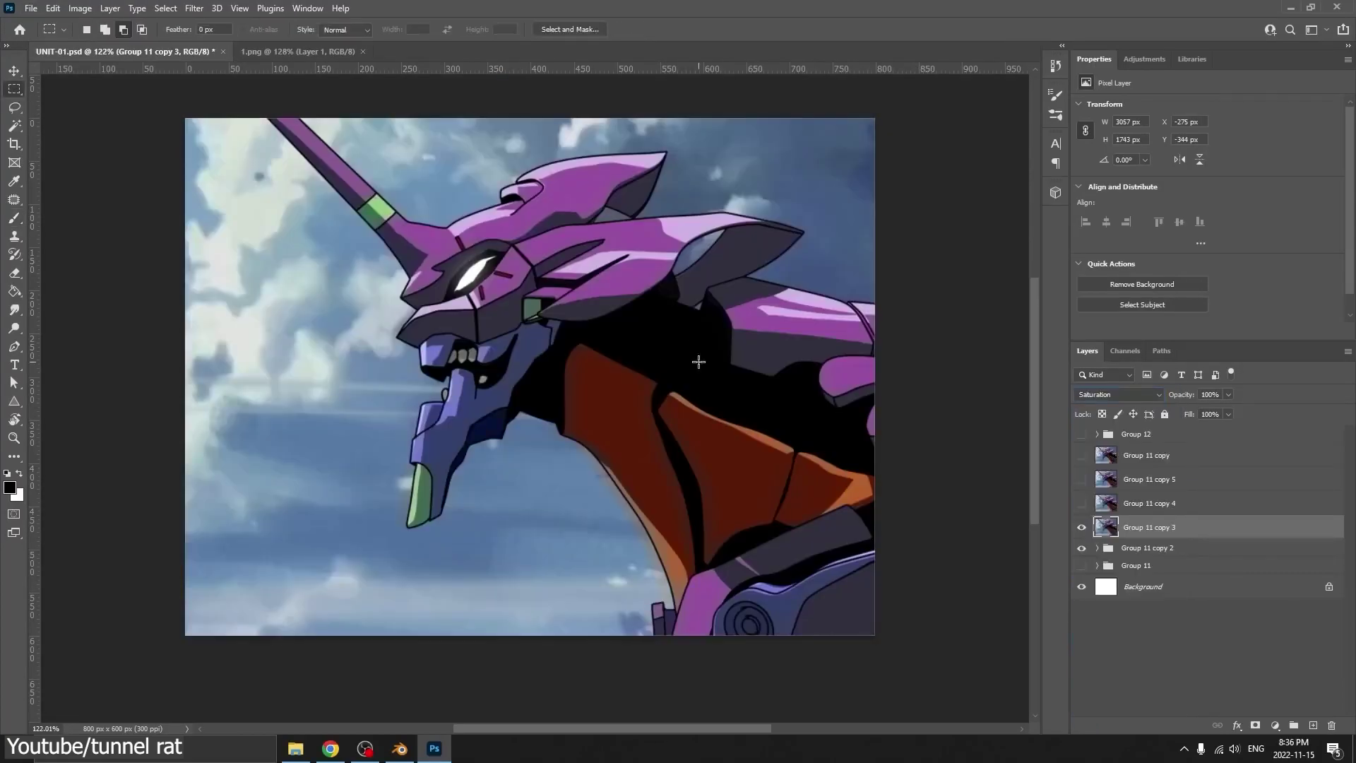
alt+scroll(696, 361, up, 5)
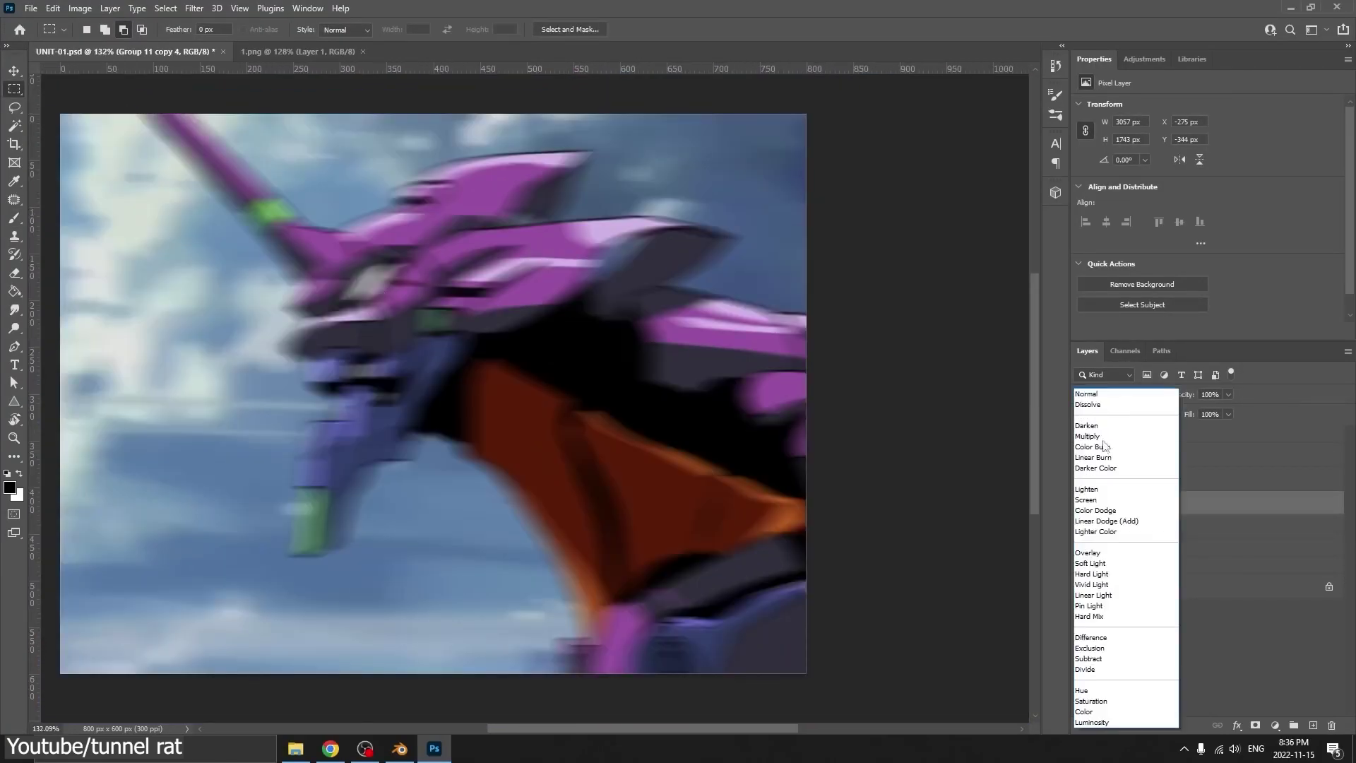